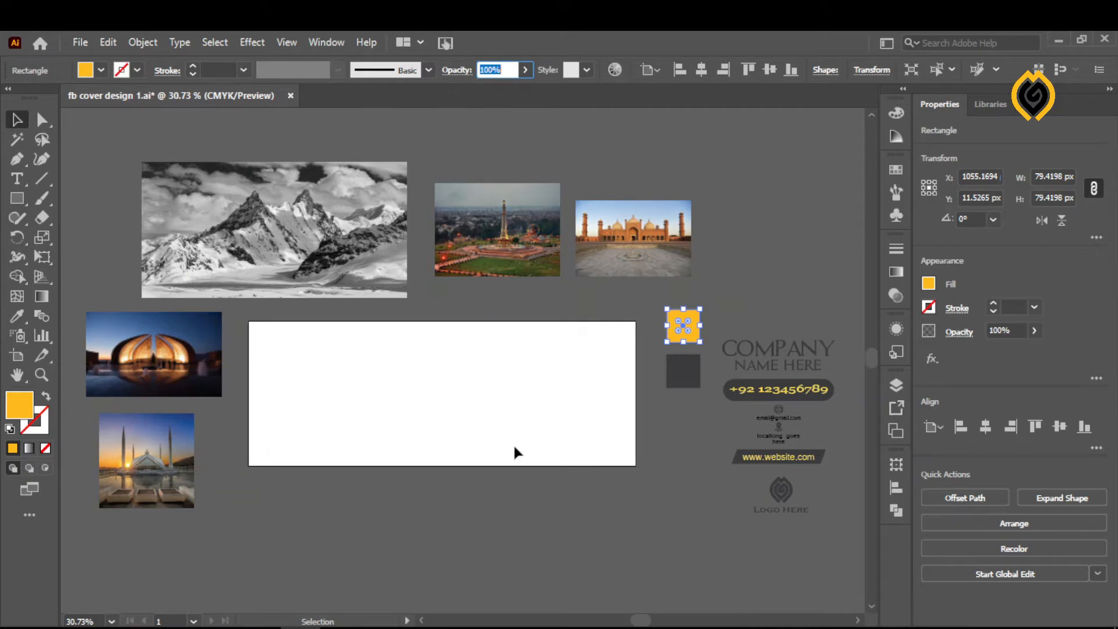
- Place the black-and-white mountain image over the artboard and enlarge it to about 994 by 510 px so it covers the whole area
click(676, 445)
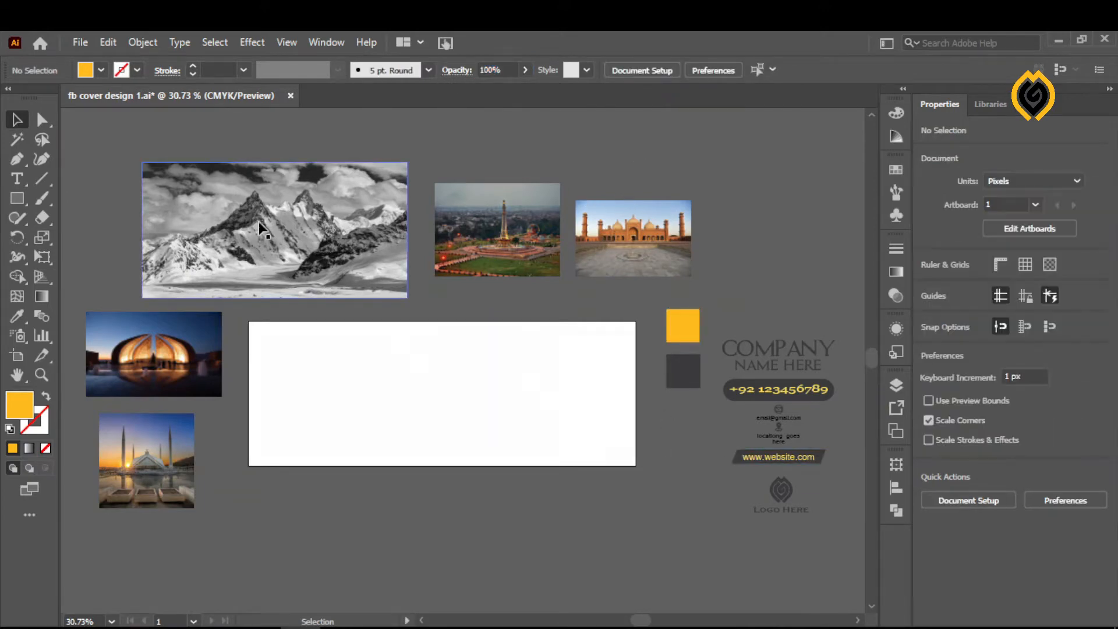
drag(261, 229, 358, 368)
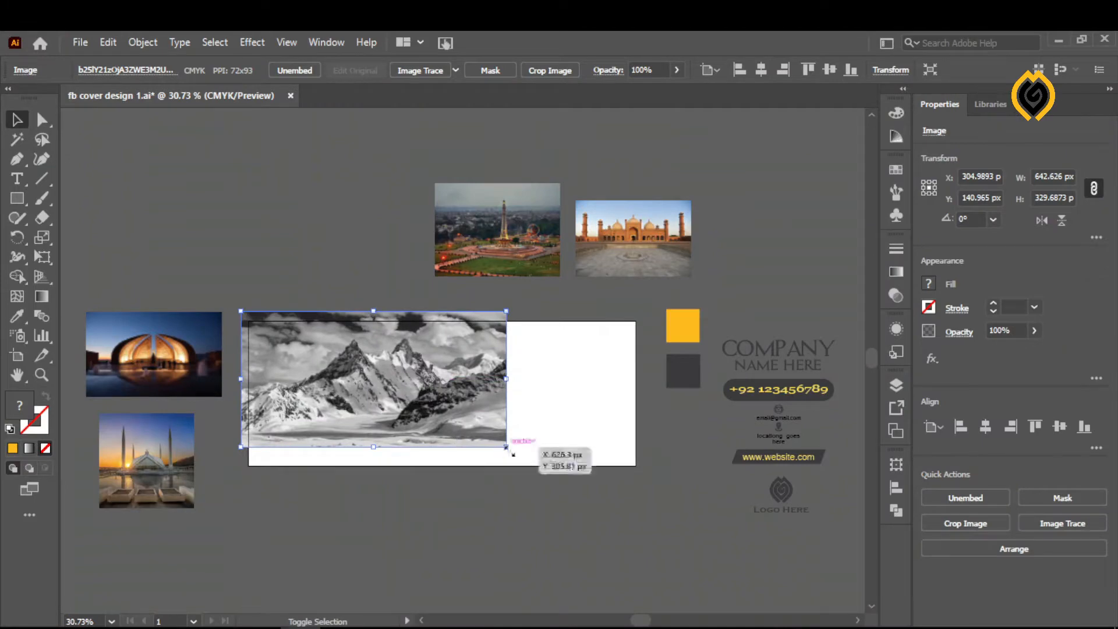
drag(513, 455, 692, 522)
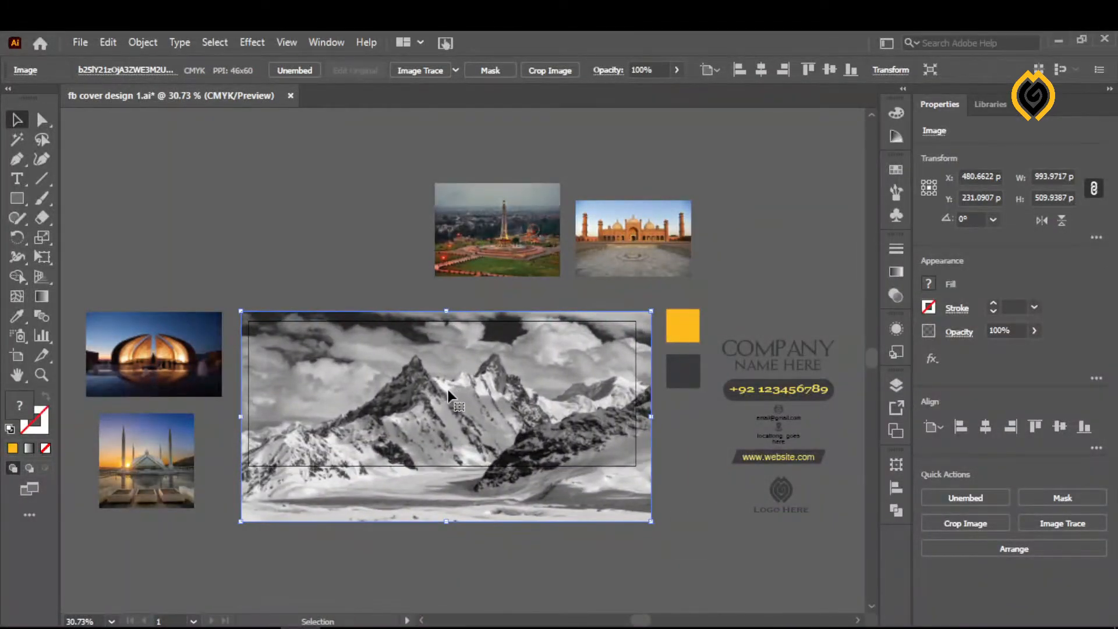
drag(447, 391, 448, 374)
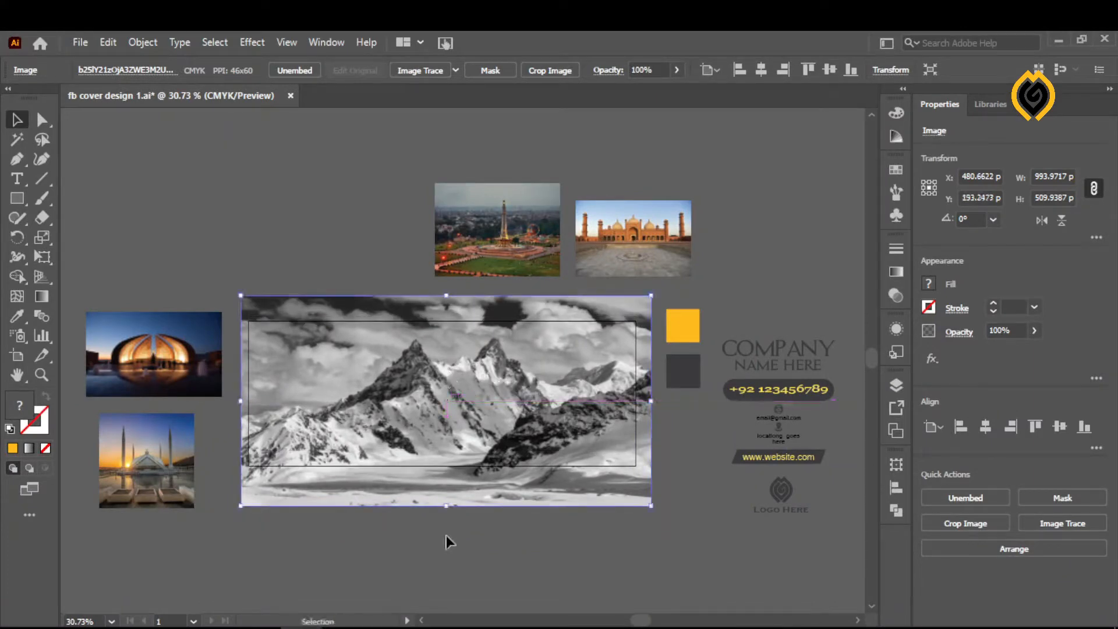
click(449, 548)
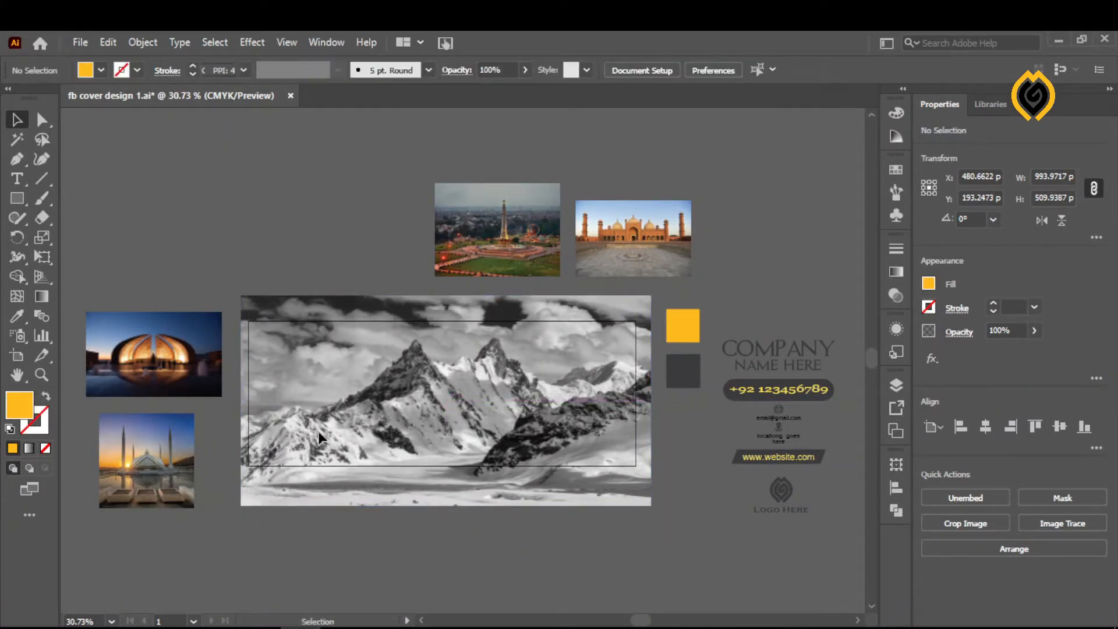
- Draw a yellow rectangle of 940 by 352 px exactly over the artboard and set its opacity to 90%
click(18, 200)
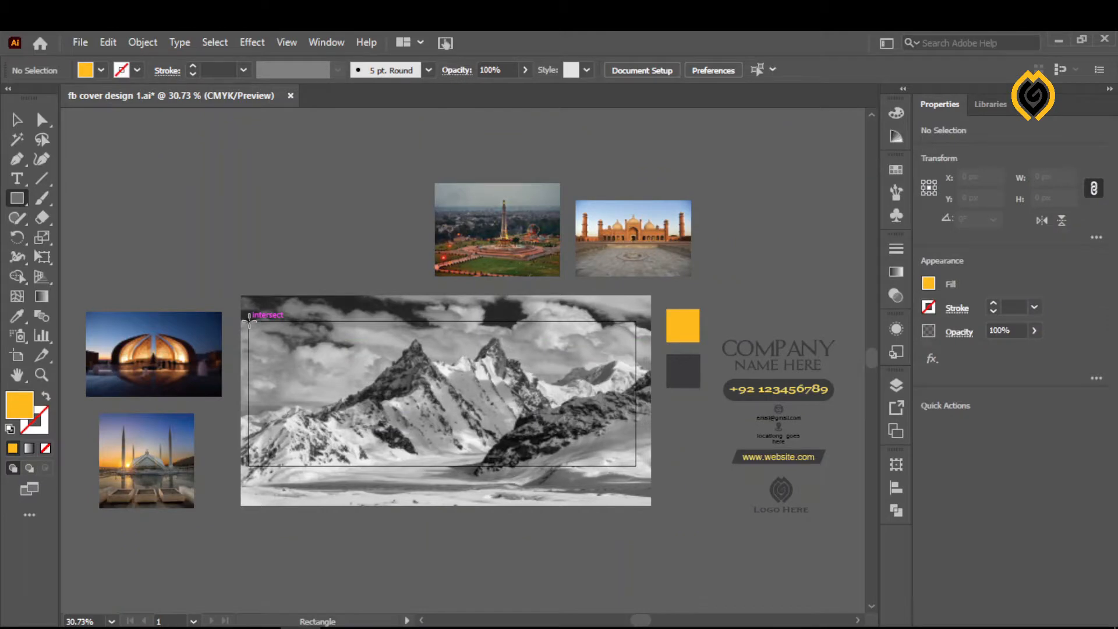
drag(248, 321, 635, 466)
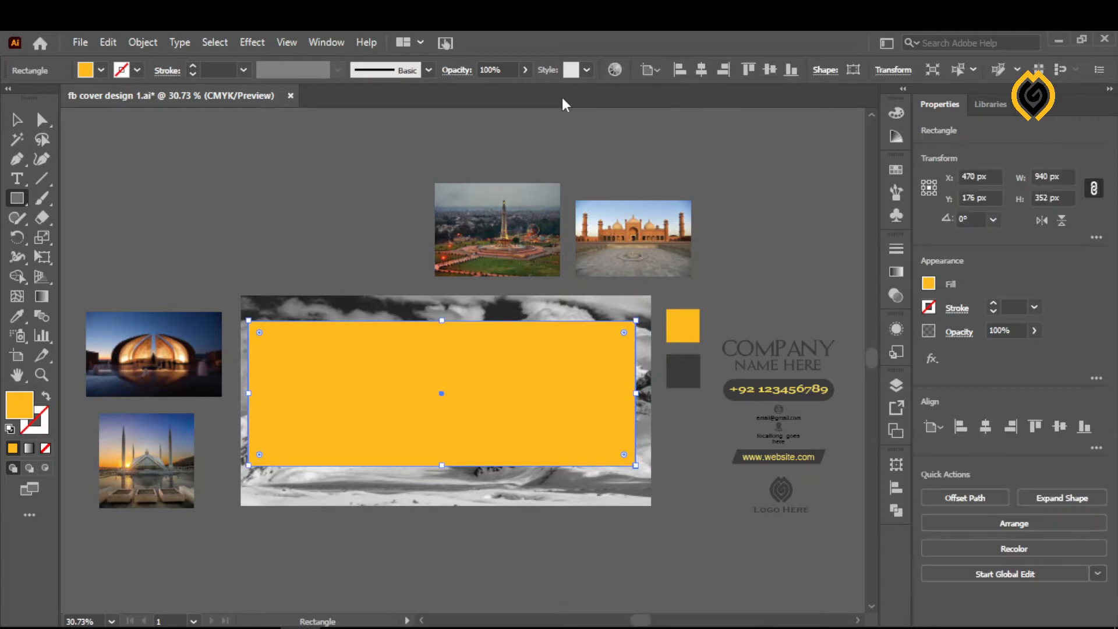
click(523, 71)
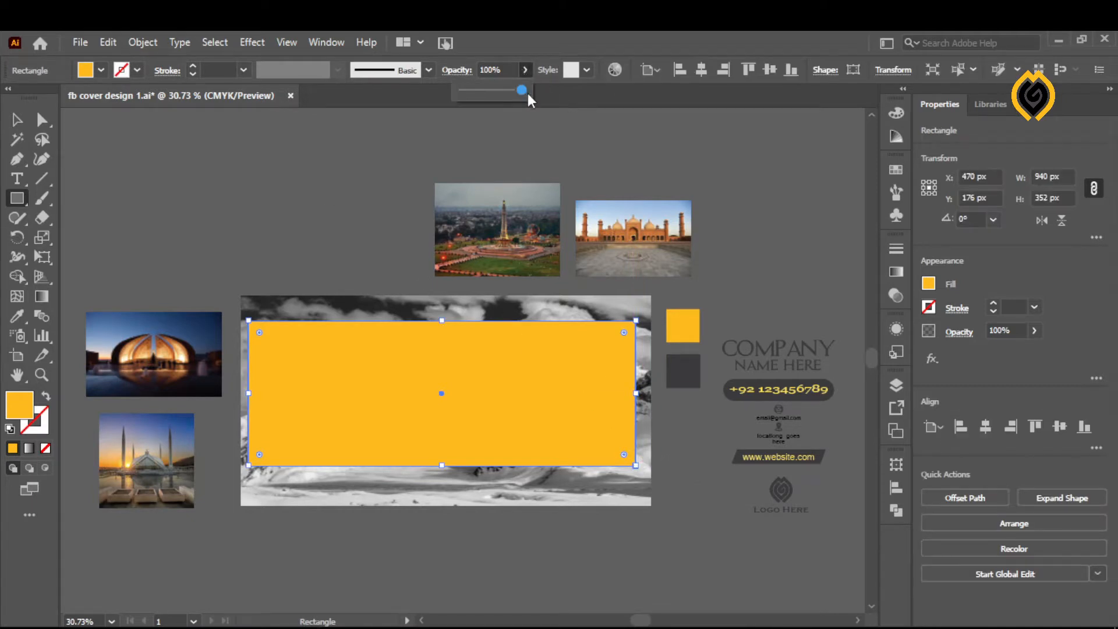
click(493, 70)
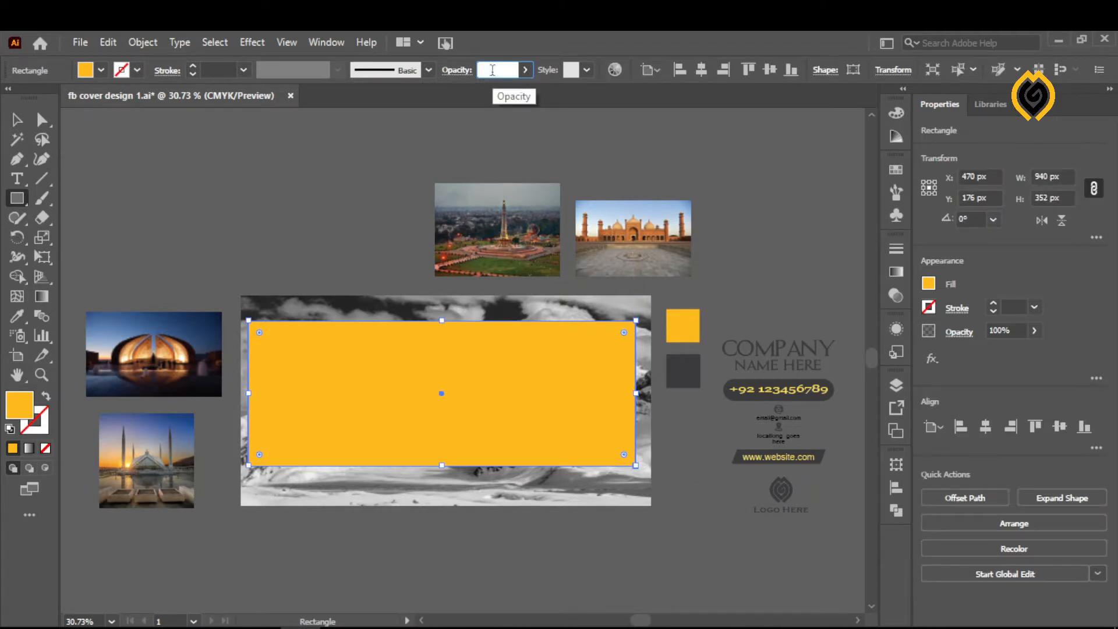
text(90)
key(Return)
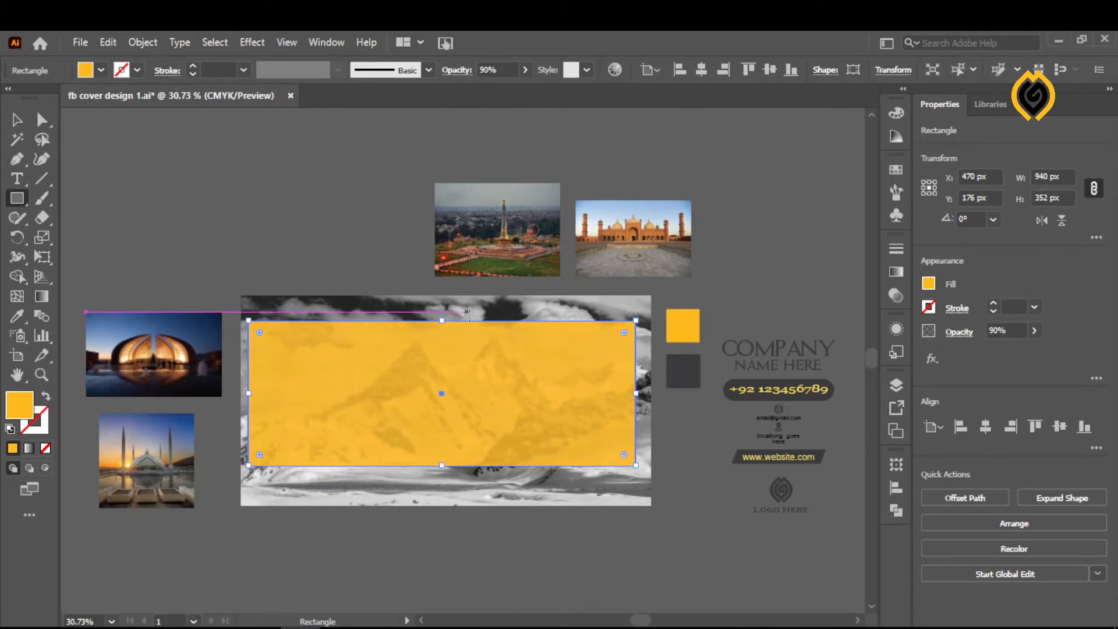
- Move the tower monument photo farther left in the empty area above the artboard
click(16, 120)
click(267, 183)
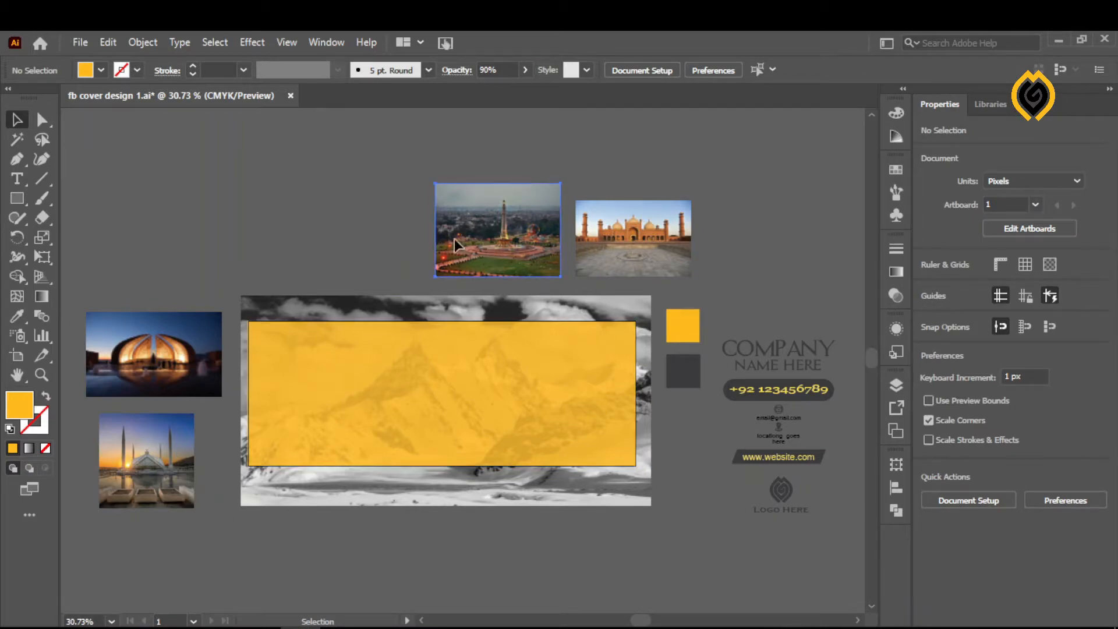
drag(473, 249, 369, 228)
click(517, 259)
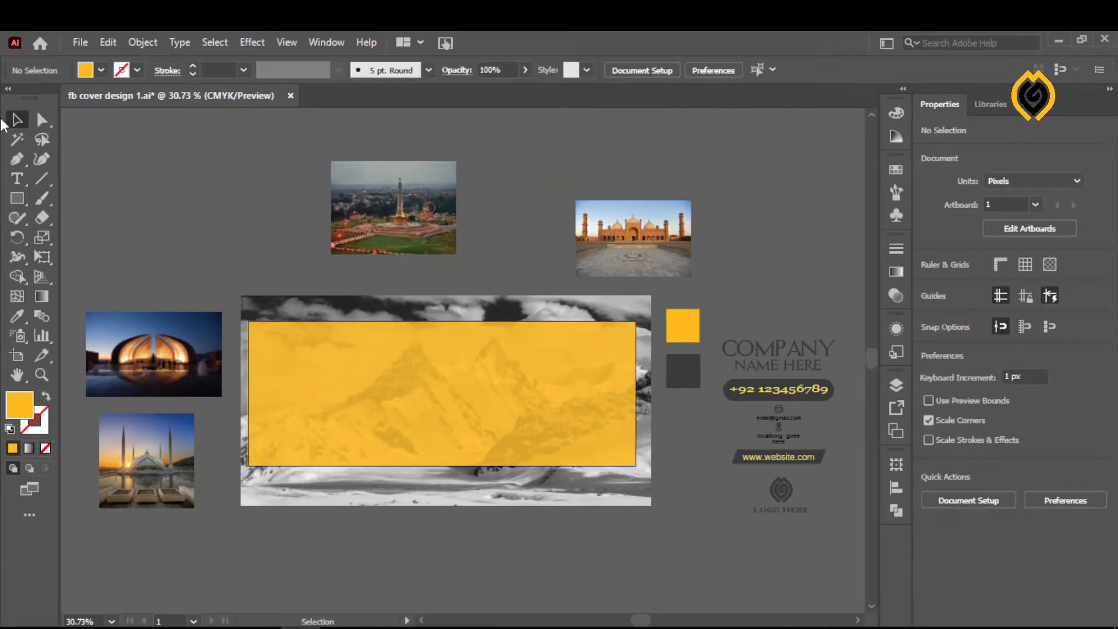
- Draw a square about 94 px wide in the empty area above the artboard and fill it with the dark grey sample colour
click(12, 198)
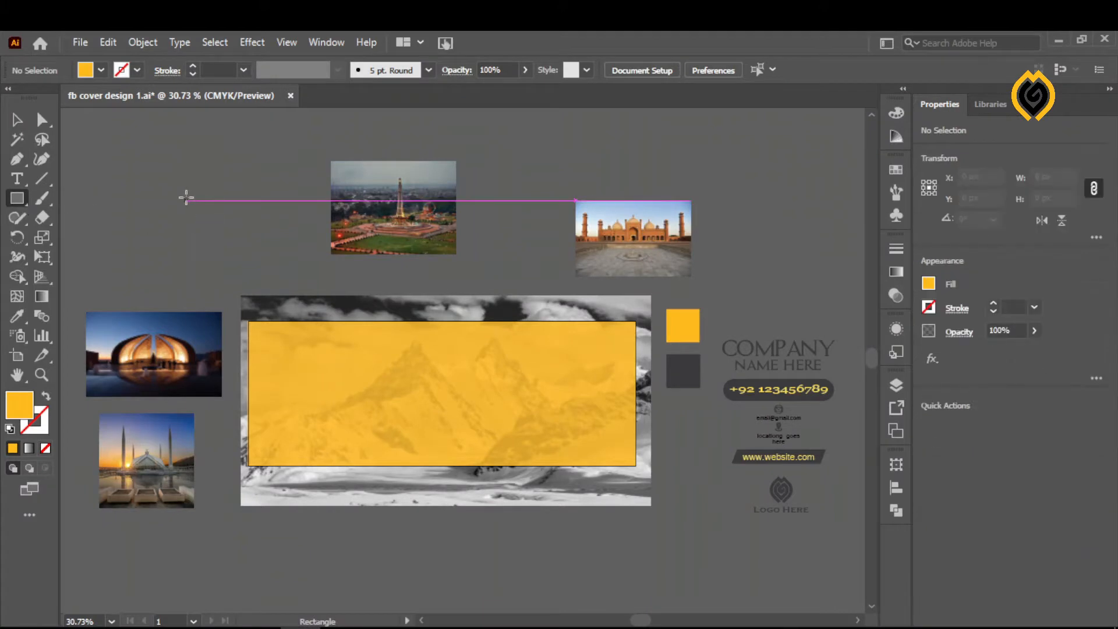
right_click(15, 201)
click(16, 203)
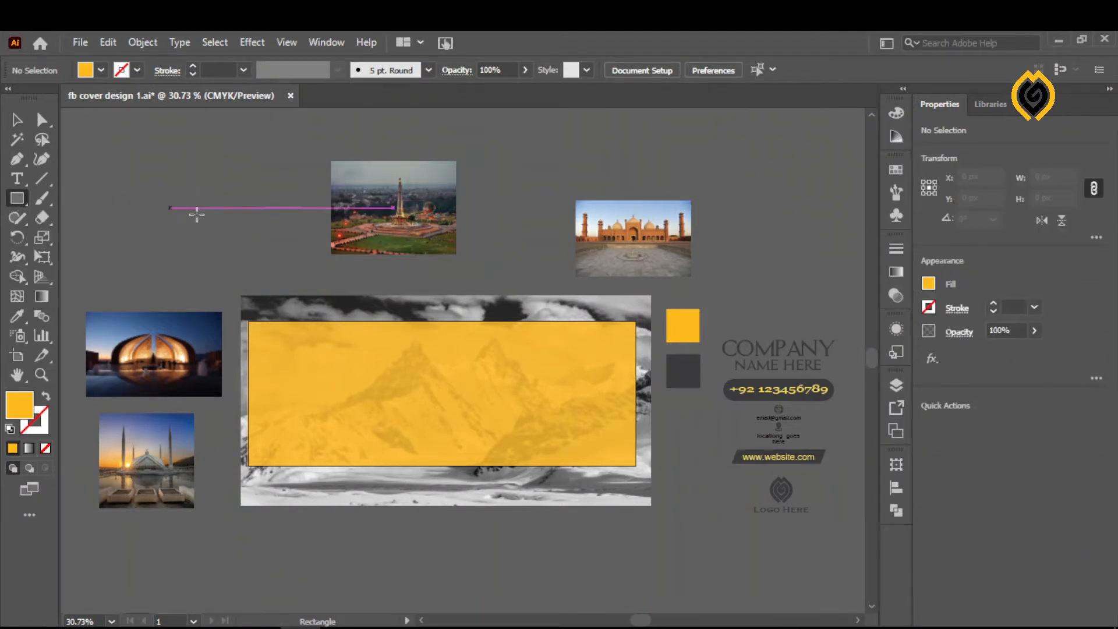
drag(189, 175, 227, 215)
click(16, 123)
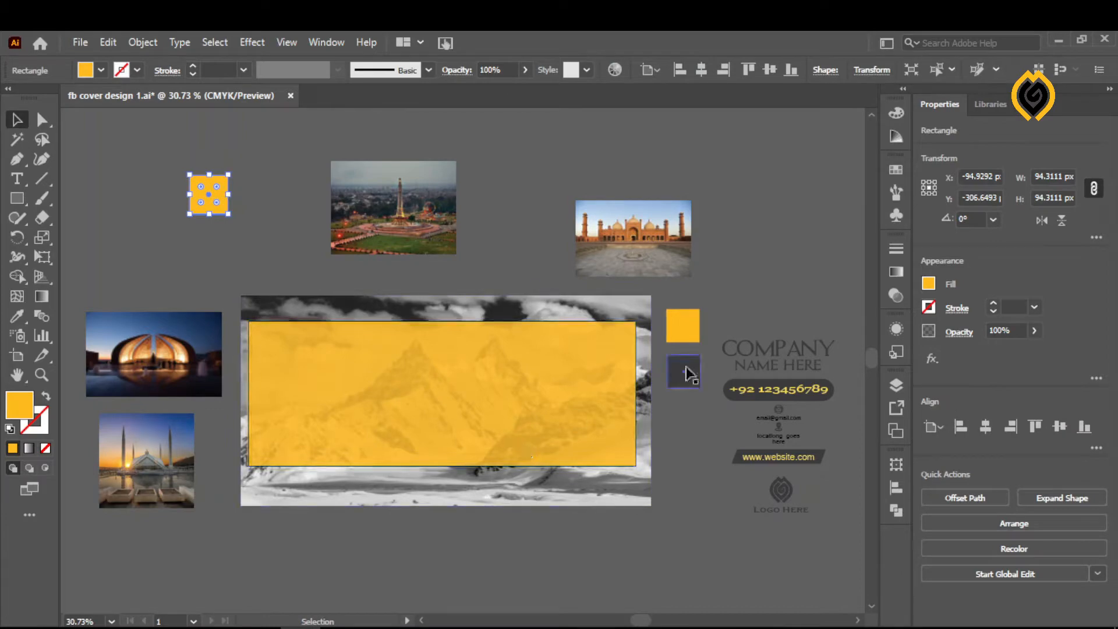
click(16, 318)
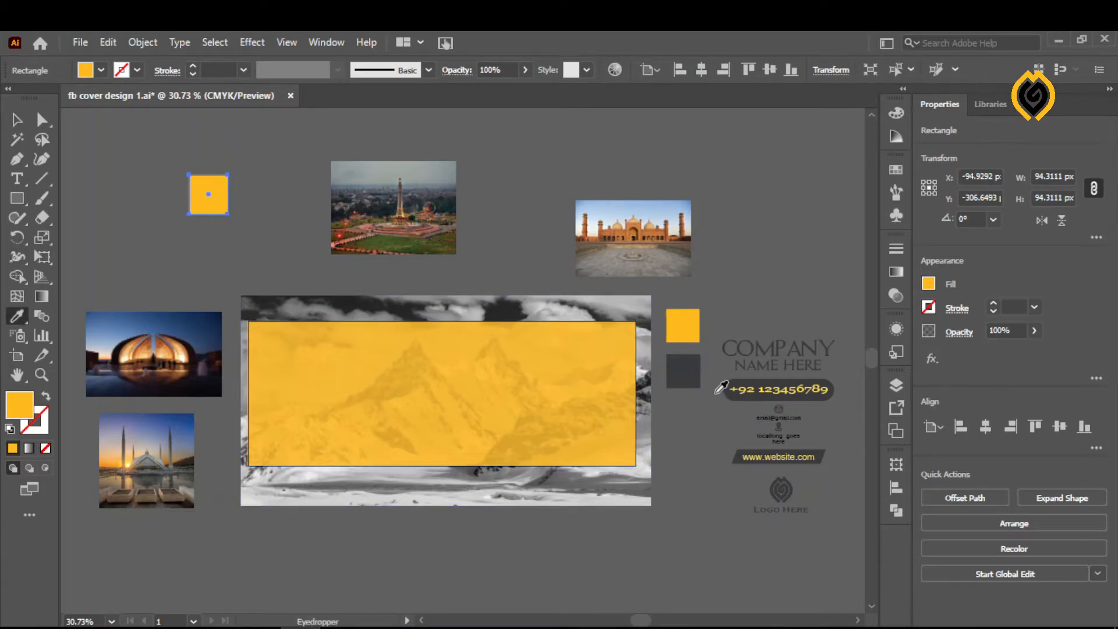
click(683, 371)
click(16, 121)
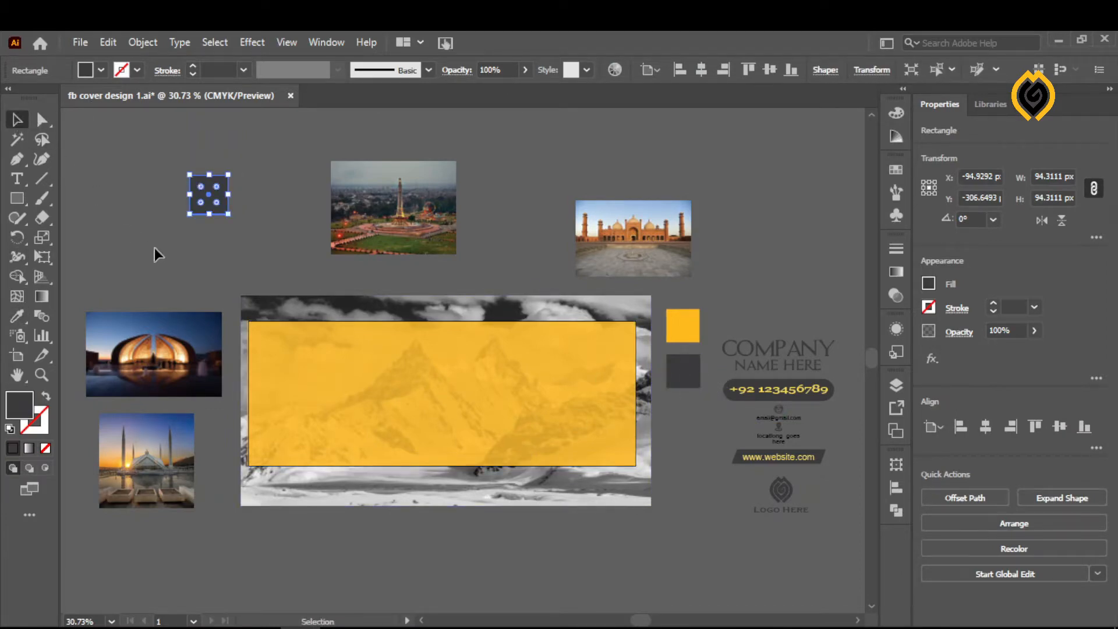
- Rotate the dark grey square 45° into a diamond and enlarge it to about 163 px across
click(232, 241)
click(225, 208)
drag(185, 220, 206, 232)
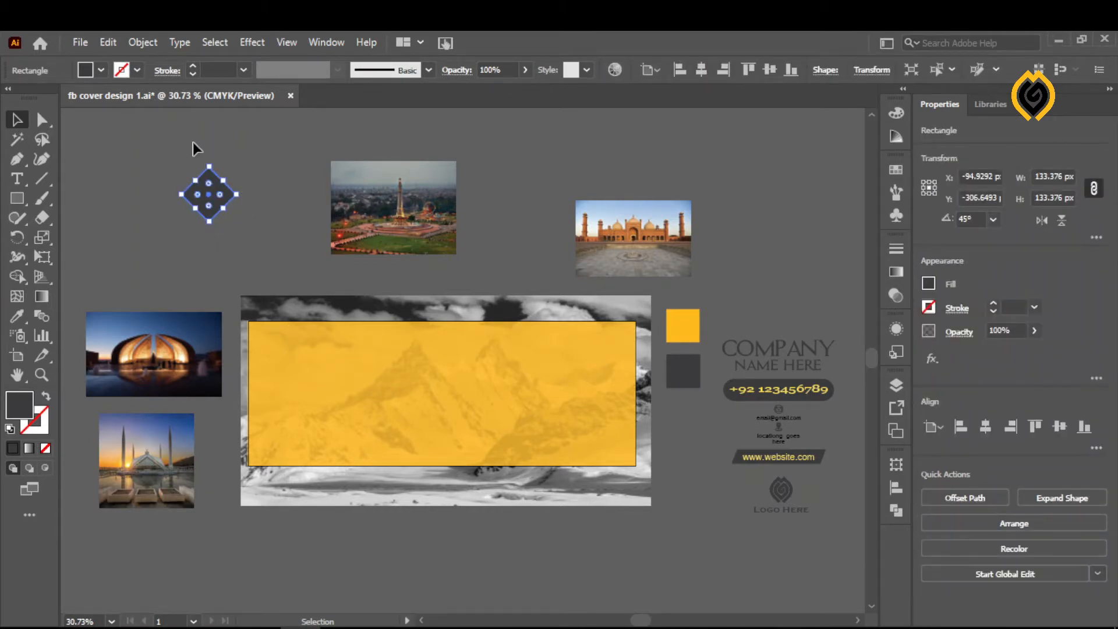
drag(207, 165, 209, 153)
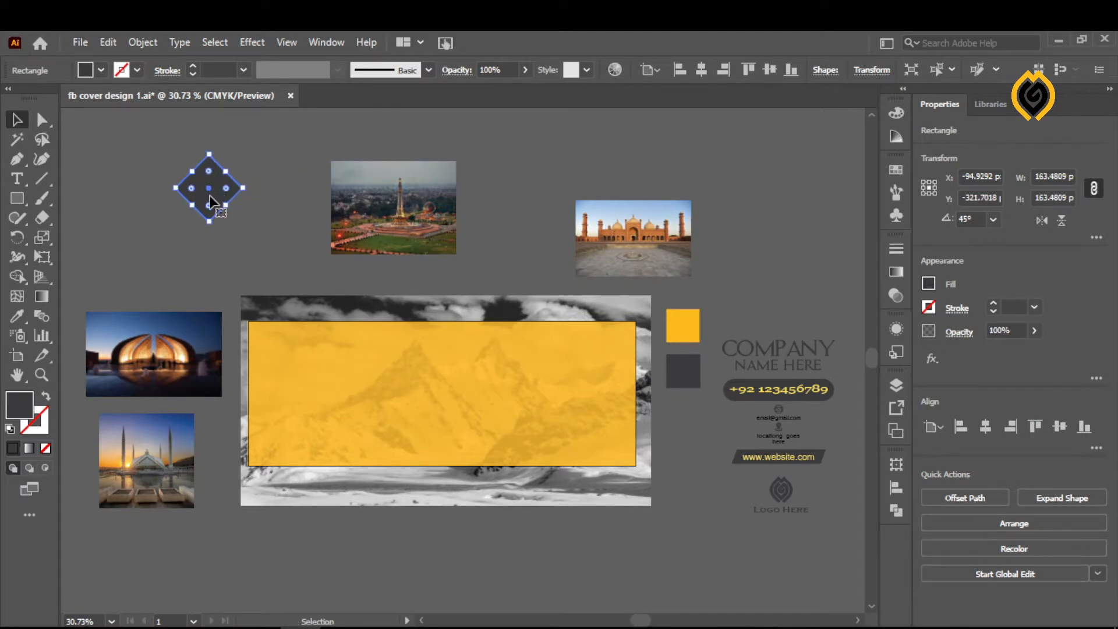
- Place the diamond on the banner's left part, enlarge it to about 221 px, and duplicate it into an evenly spaced cluster of four
drag(211, 193, 287, 358)
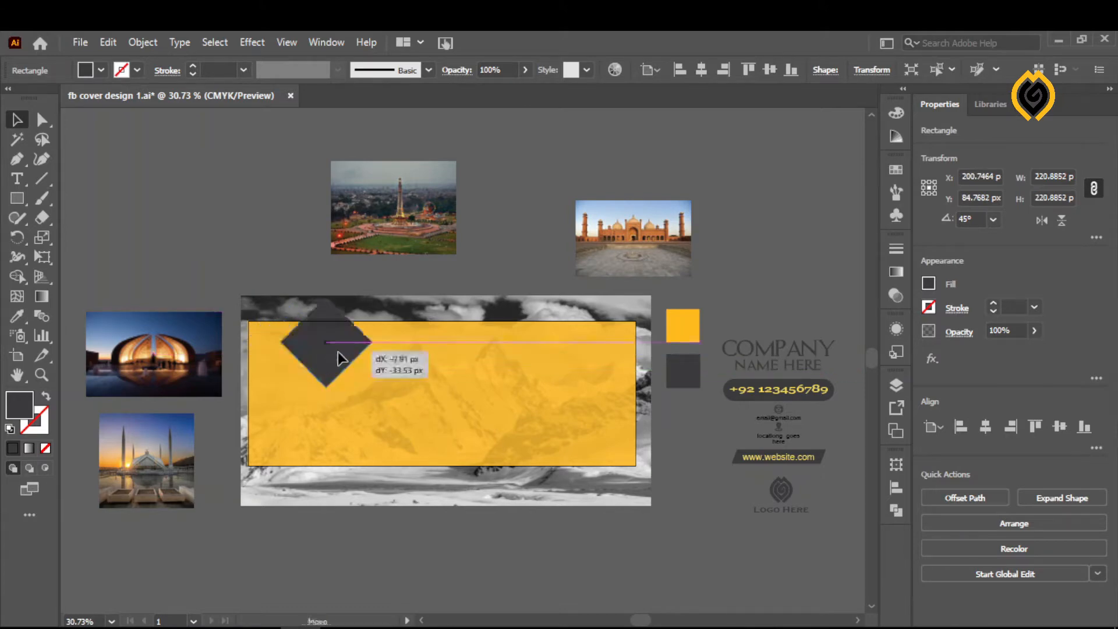
drag(337, 352, 390, 399)
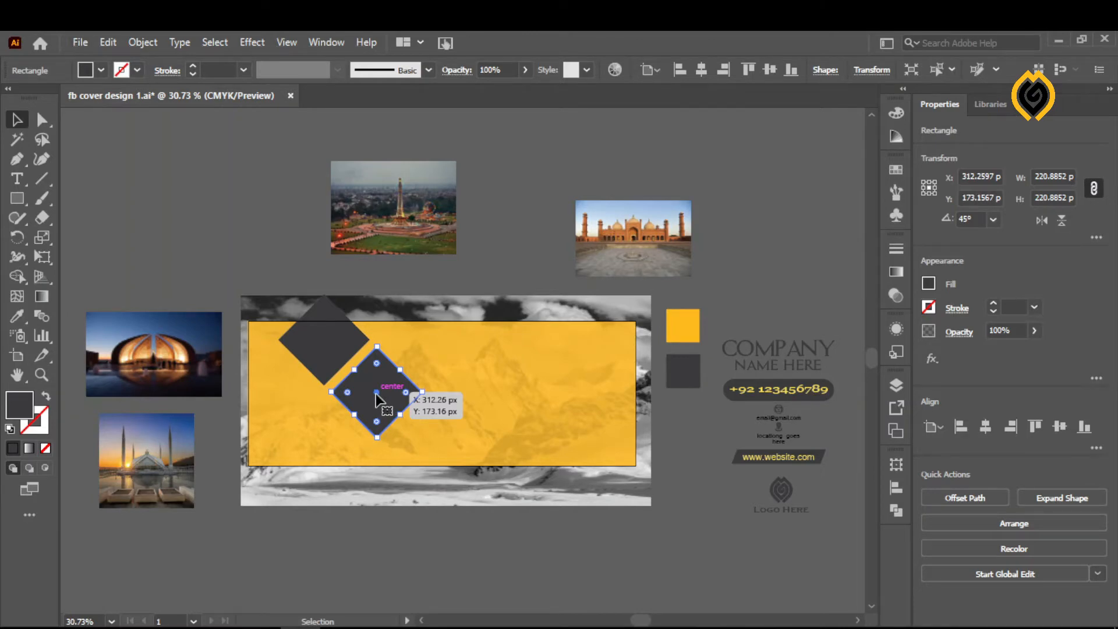
drag(376, 395, 275, 398)
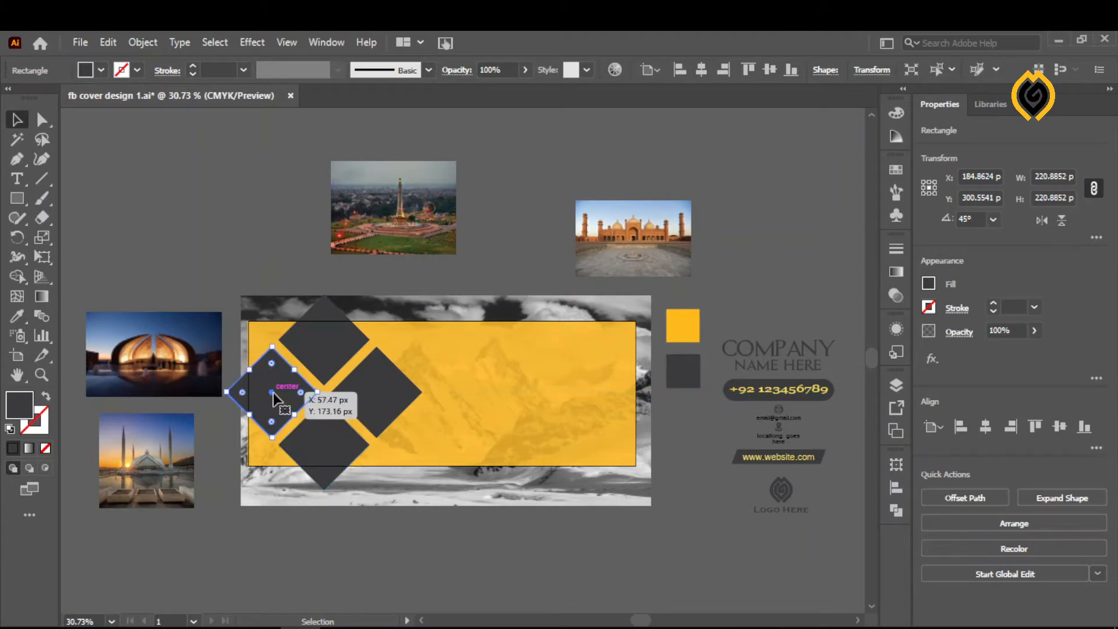
click(199, 241)
- Move the illuminated petal-shaped monument photo up beside the banner and bring it to the front
click(165, 378)
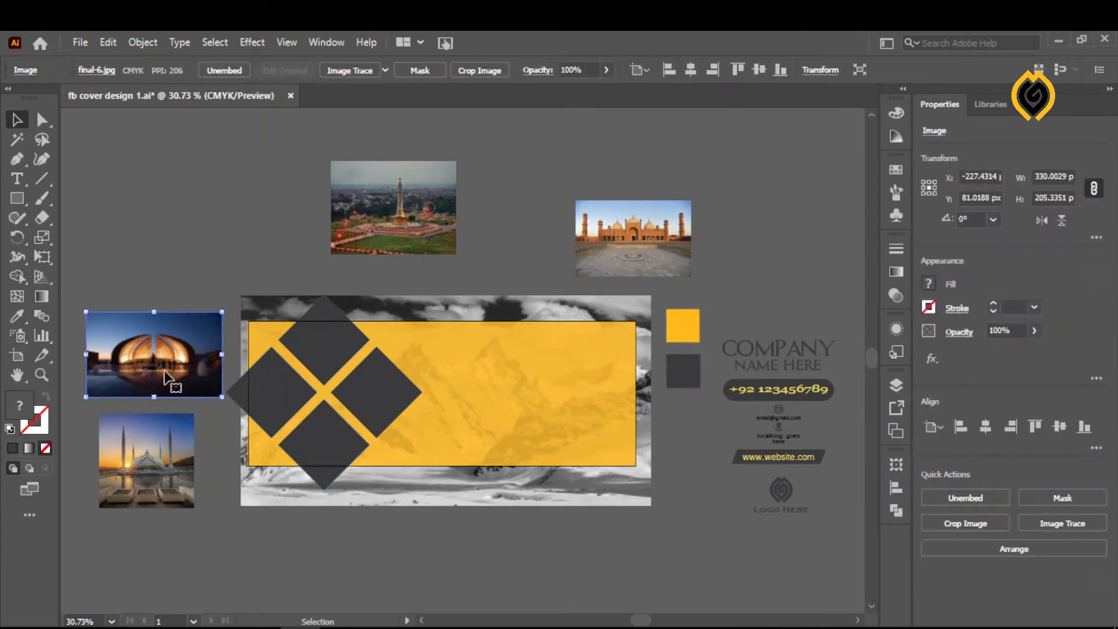
drag(164, 378, 218, 247)
right_click(186, 272)
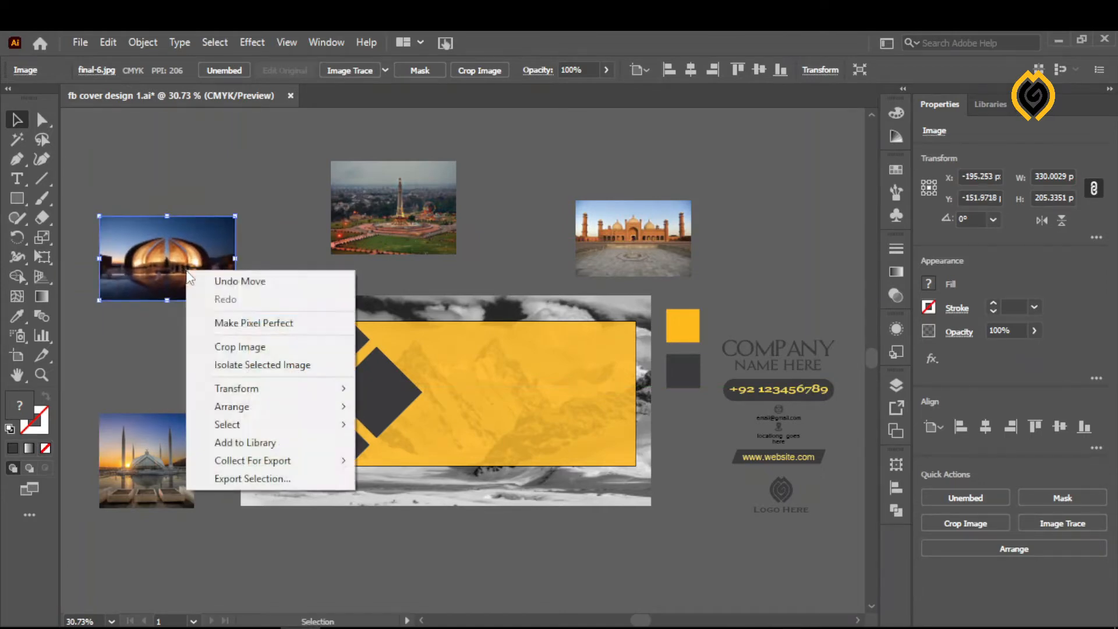
mouse_move(247, 427)
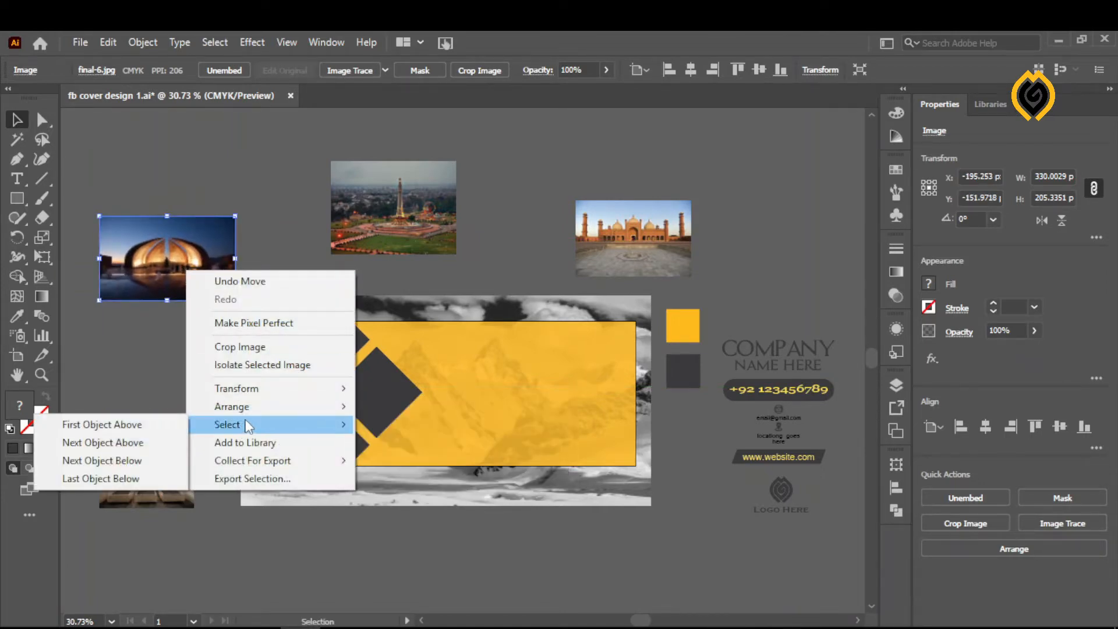
mouse_move(297, 411)
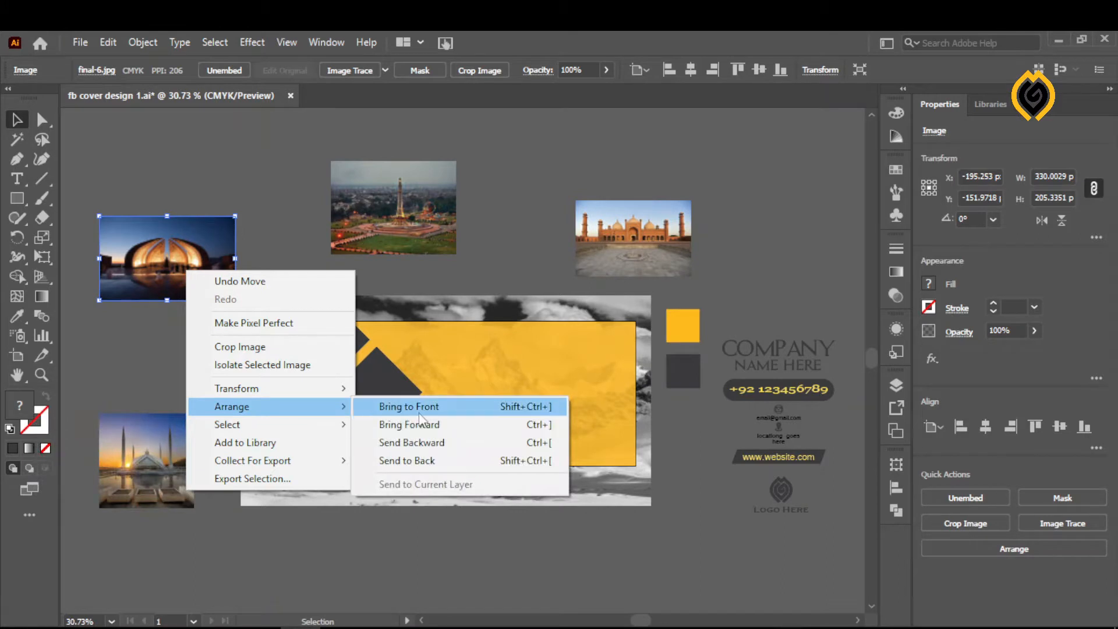
click(420, 413)
drag(132, 239, 140, 286)
- Bring the leftmost dark diamond to the front of the stacking order
click(271, 401)
right_click(275, 409)
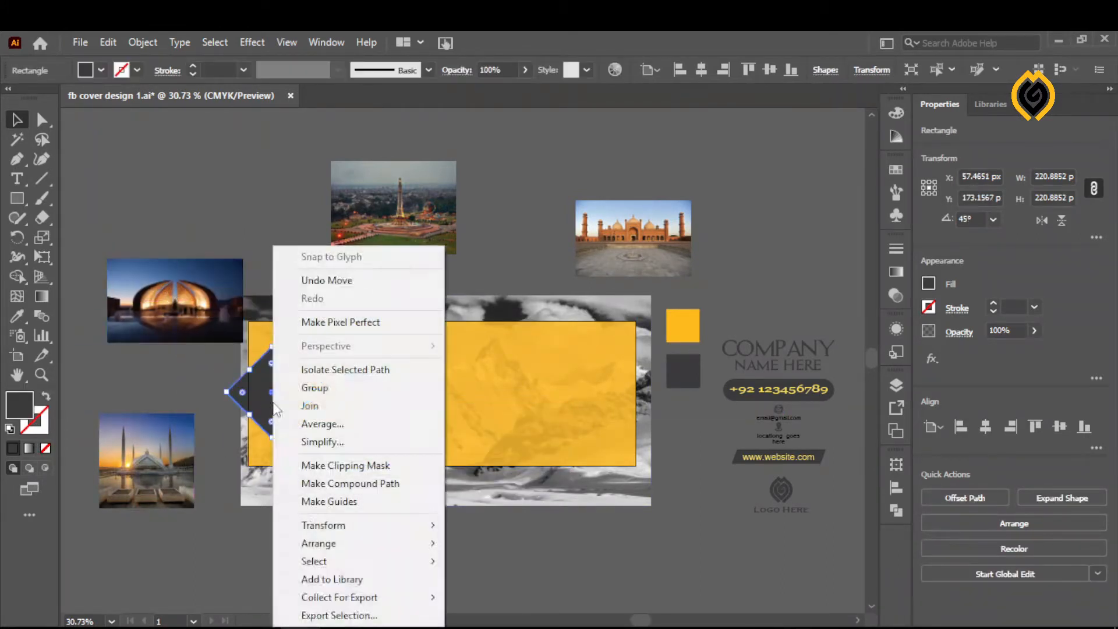
mouse_move(344, 544)
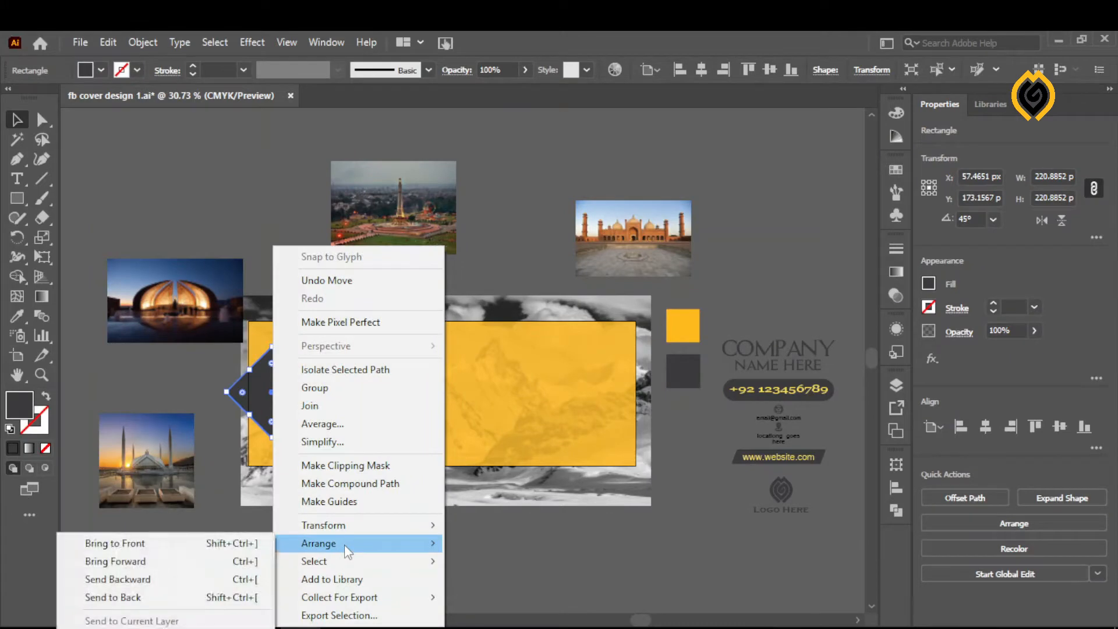
click(230, 544)
- Centre the petal-shaped monument photo behind the leftmost diamond and clip it to the diamond with a clipping mask
drag(186, 308, 277, 392)
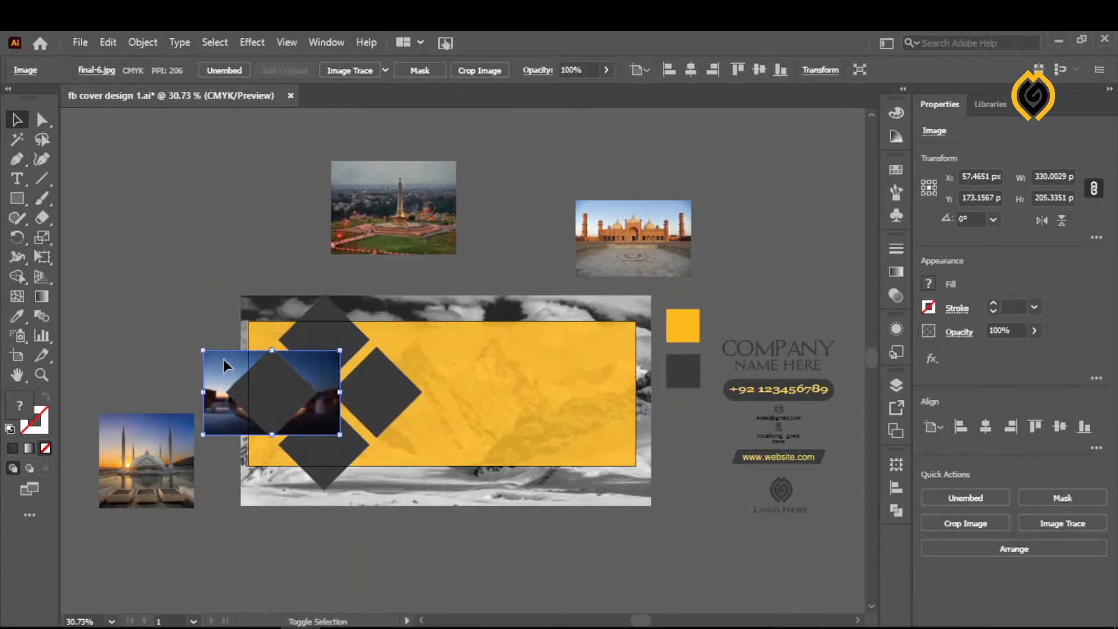
shift+click(279, 385)
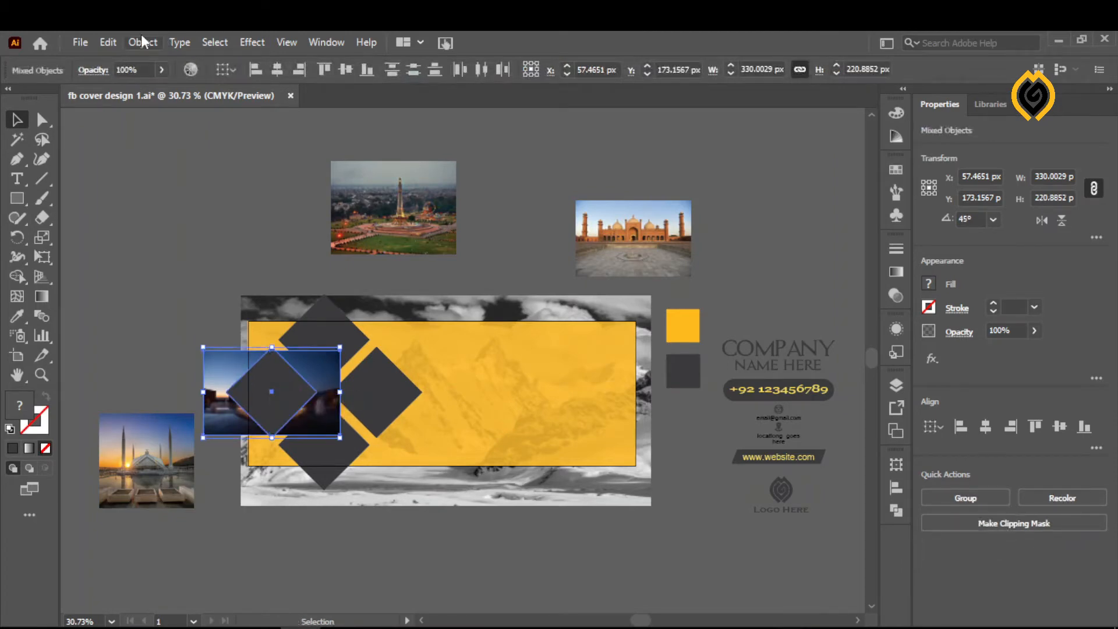
click(141, 40)
mouse_move(311, 617)
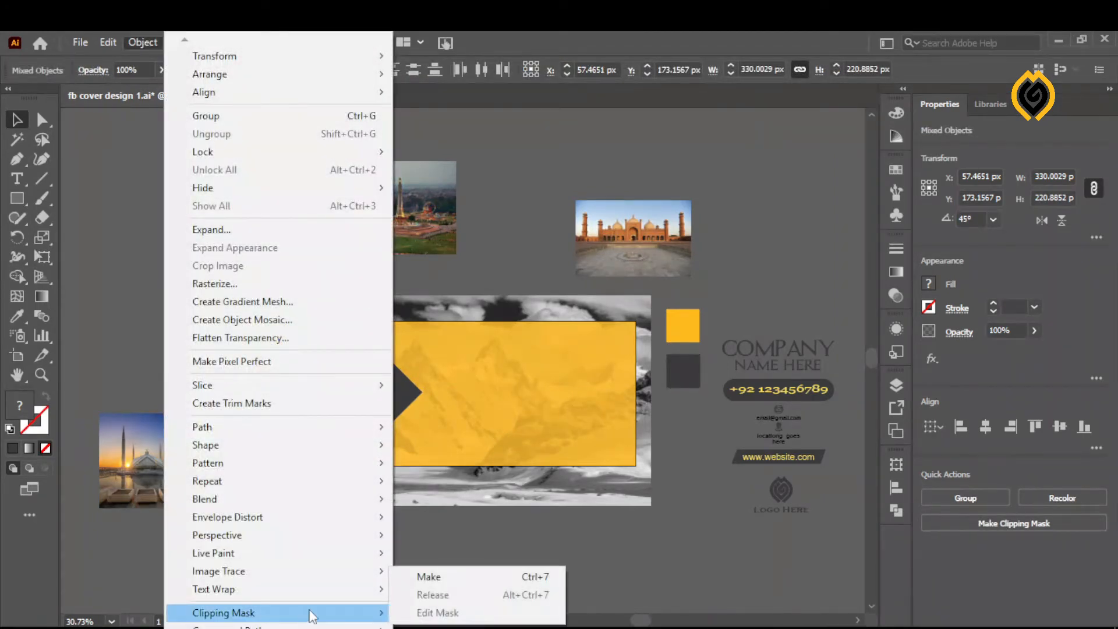
click(431, 577)
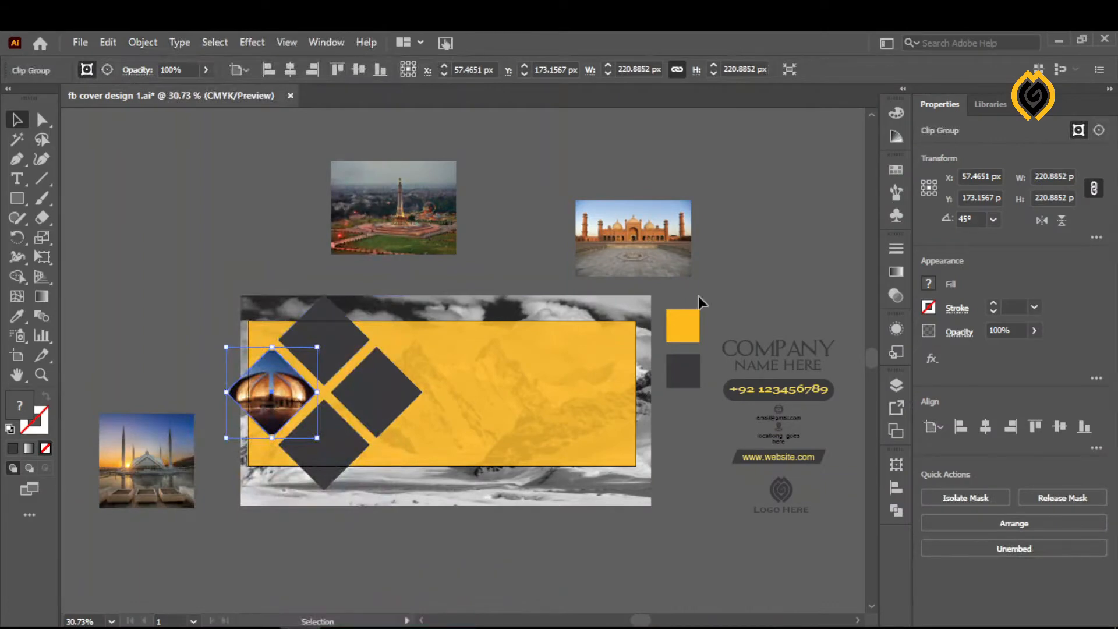
- Enlarge the petal-shaped monument photo inside the leftmost diamond's clip group to about 367 px wide and recentre it within the diamond
click(897, 385)
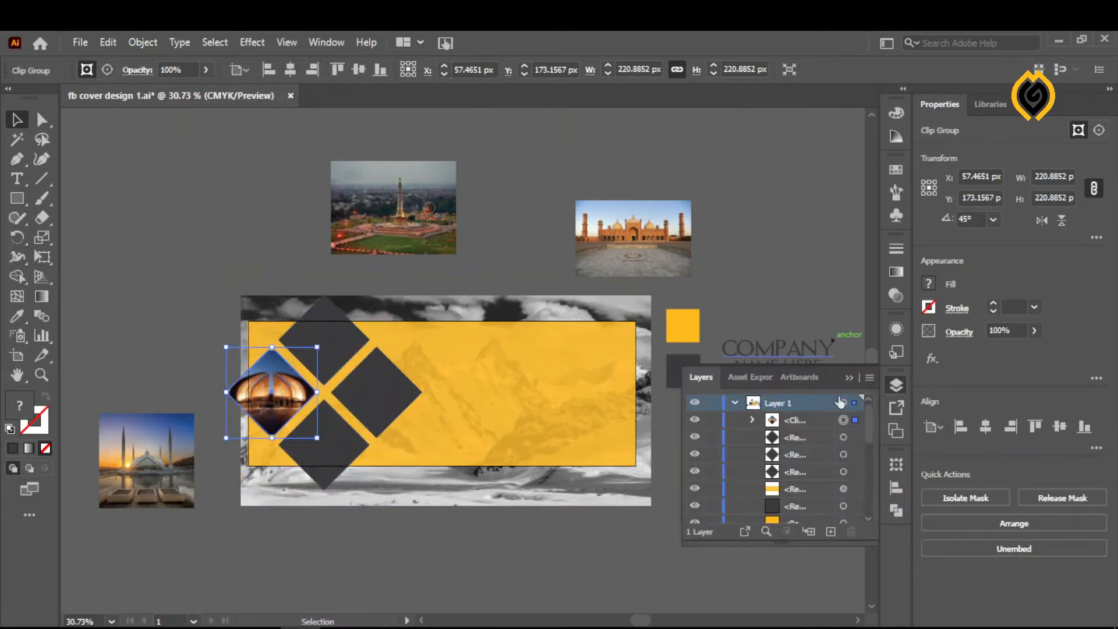
click(752, 419)
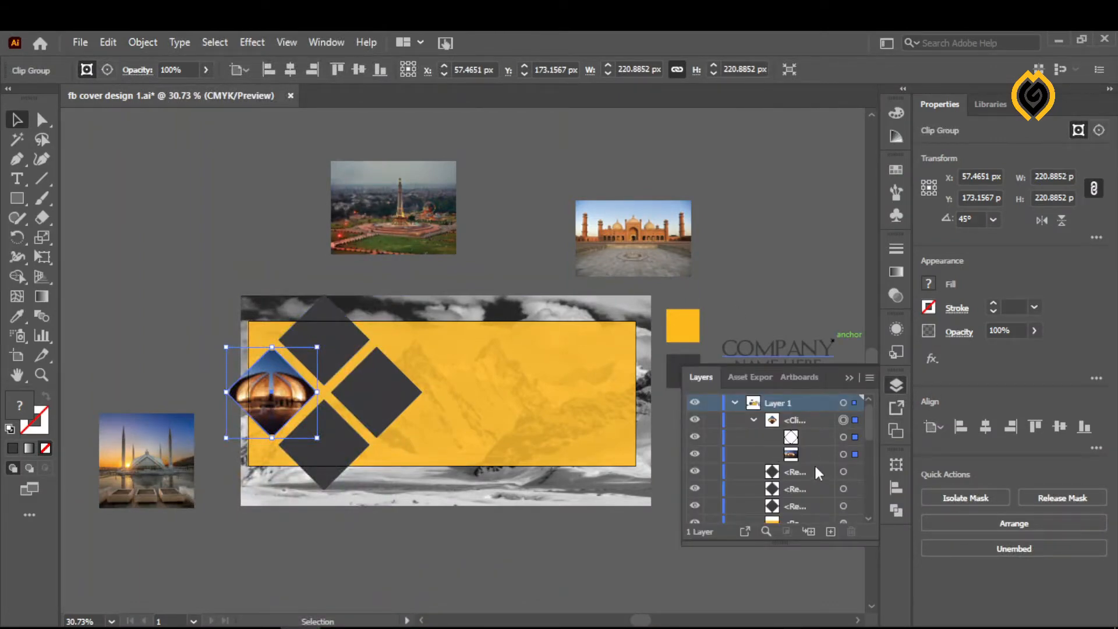
click(789, 458)
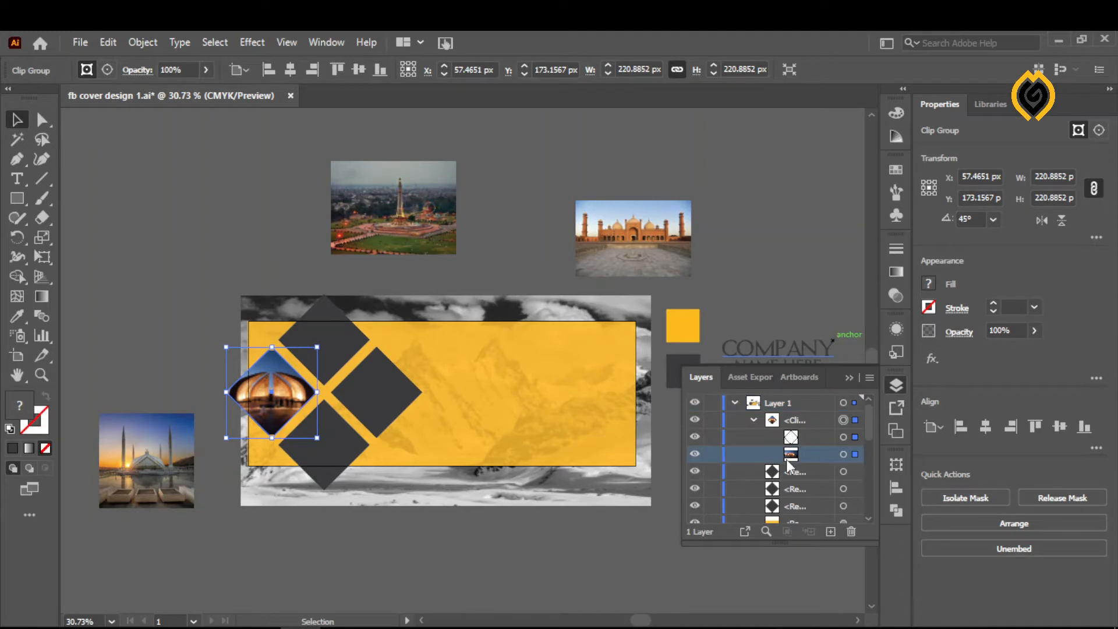
click(855, 455)
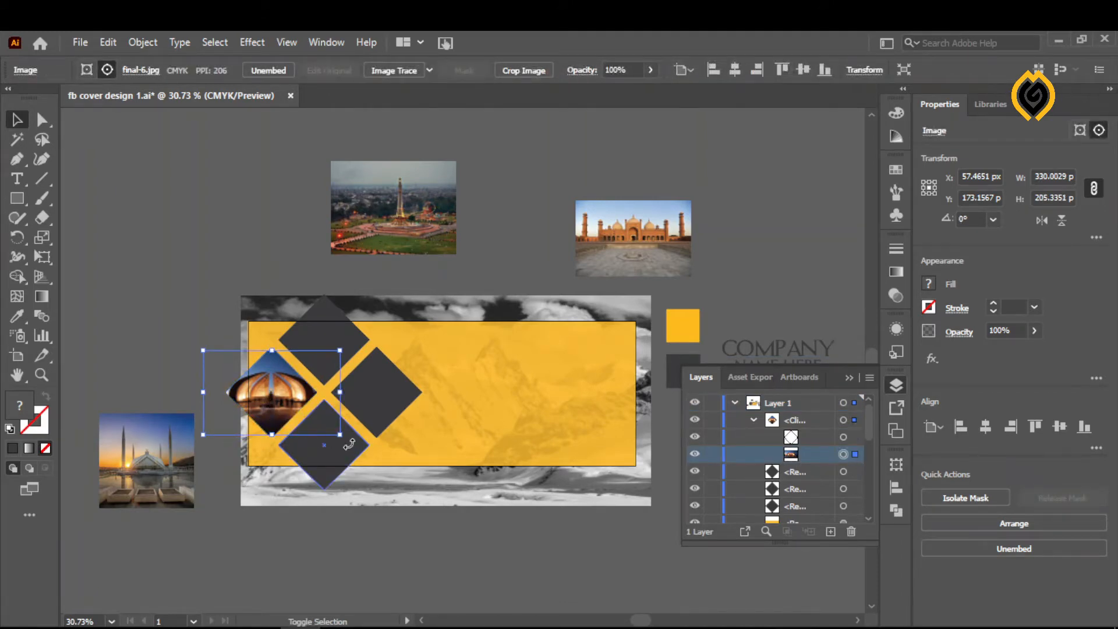
mouse_move(343, 438)
mouse_down()
mouse_move(282, 421)
mouse_move(283, 408)
mouse_move(350, 439)
mouse_up()
drag(287, 409, 285, 403)
drag(343, 434, 359, 449)
drag(281, 405, 273, 402)
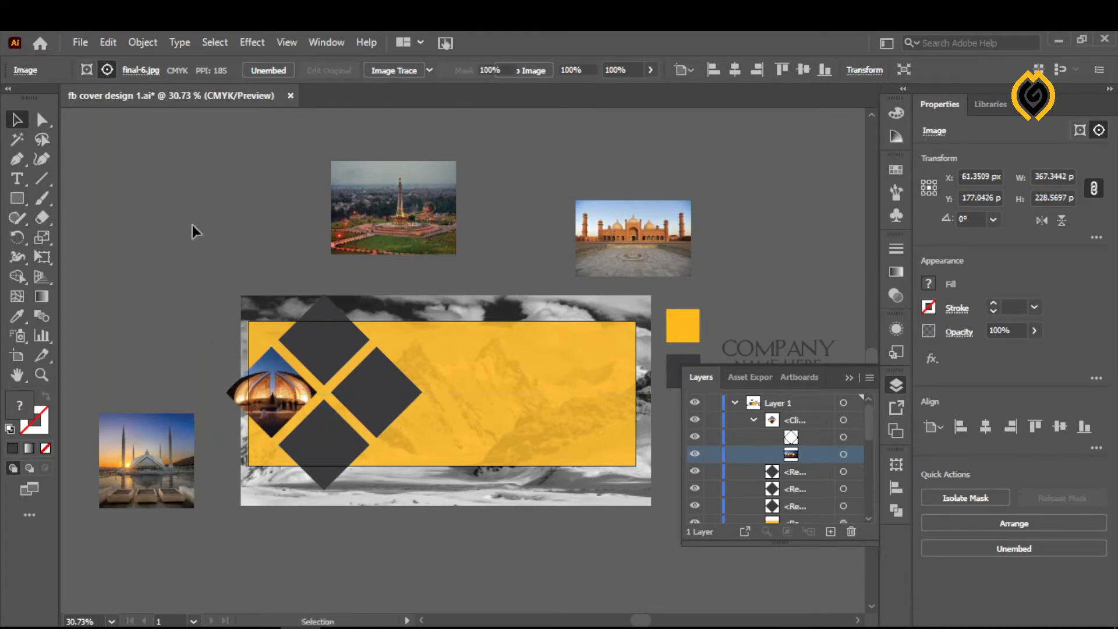
click(192, 225)
- Move the sunset mosque photo over the upper diamond and bring both to the front, with the diamond above the photo
drag(155, 490, 324, 306)
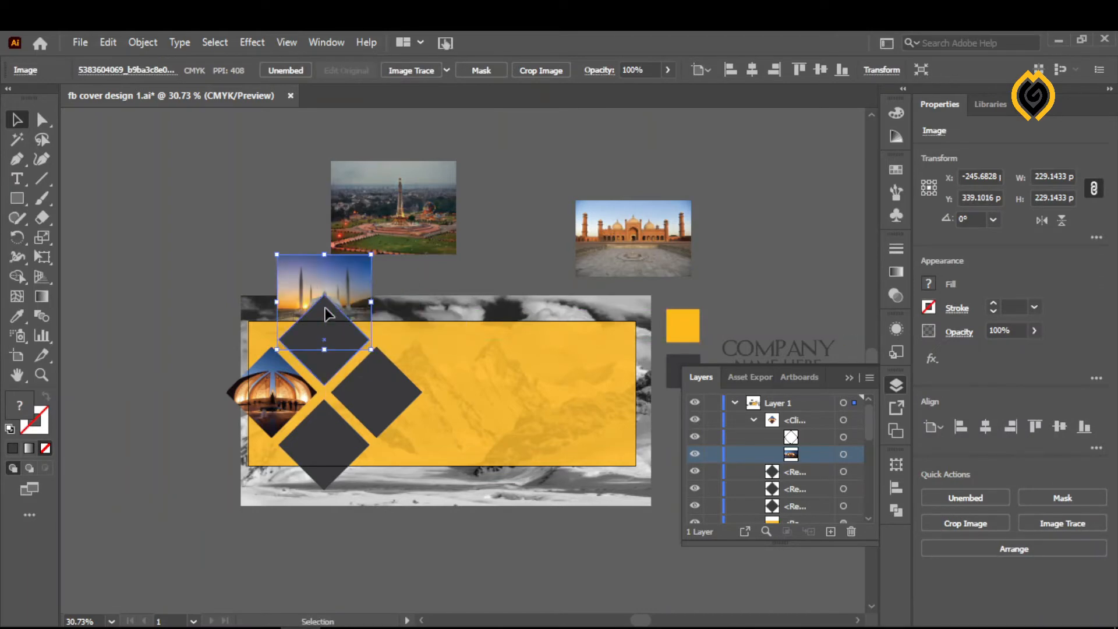
right_click(336, 267)
mouse_move(379, 404)
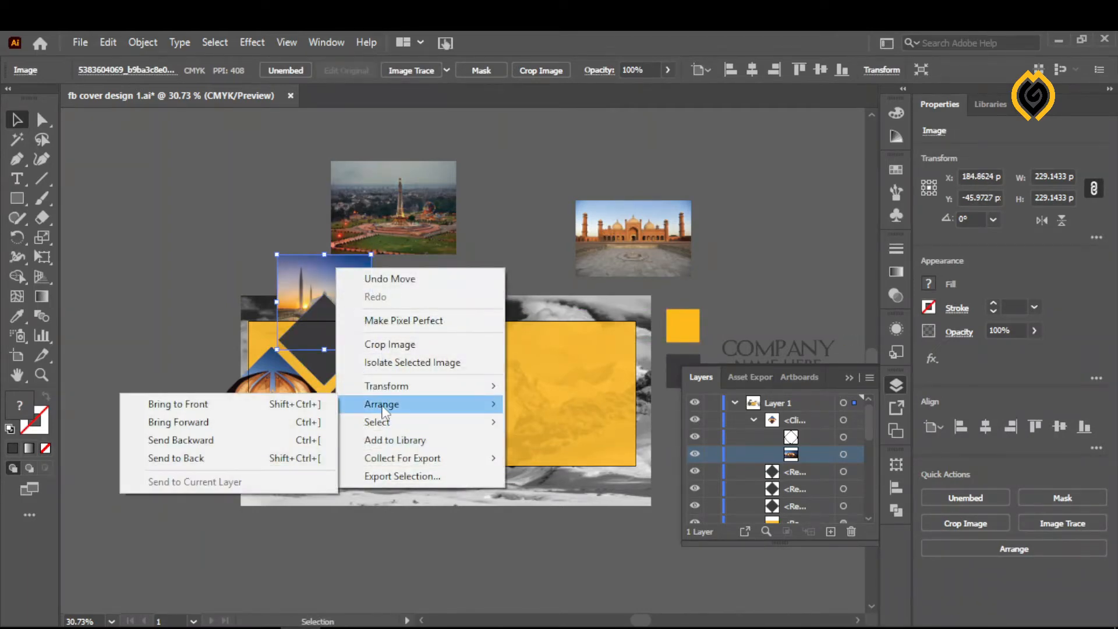
click(193, 400)
right_click(330, 365)
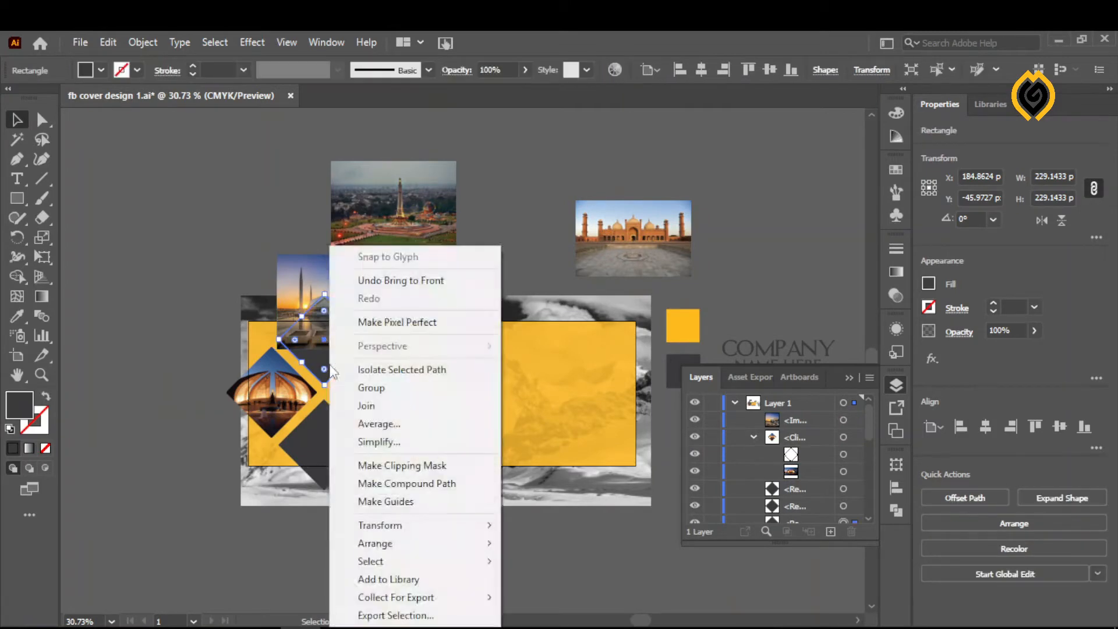
mouse_move(364, 550)
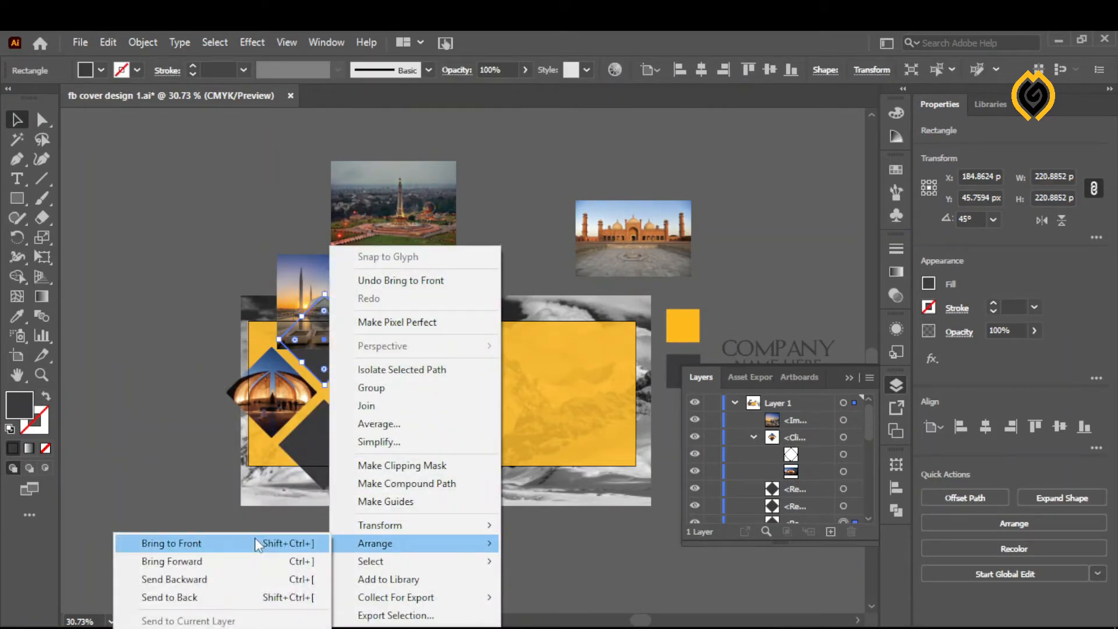
click(258, 542)
- Shift the sunset mosque photo down behind the upper diamond and clip it to the diamond with a clipping mask
drag(332, 278, 331, 306)
click(332, 303)
shift+click(337, 348)
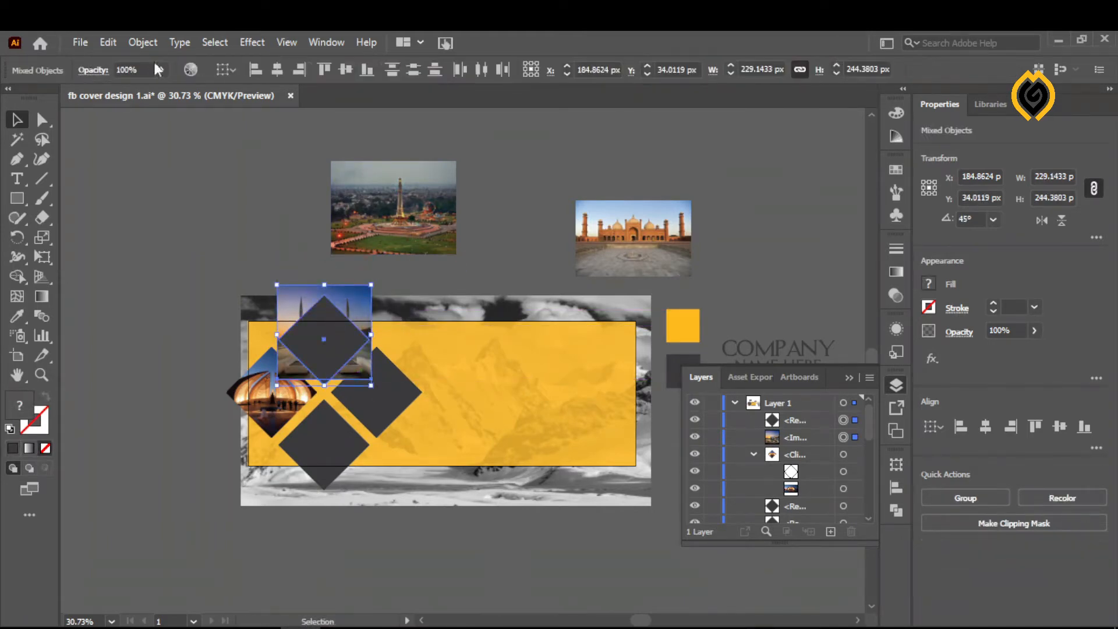
click(143, 42)
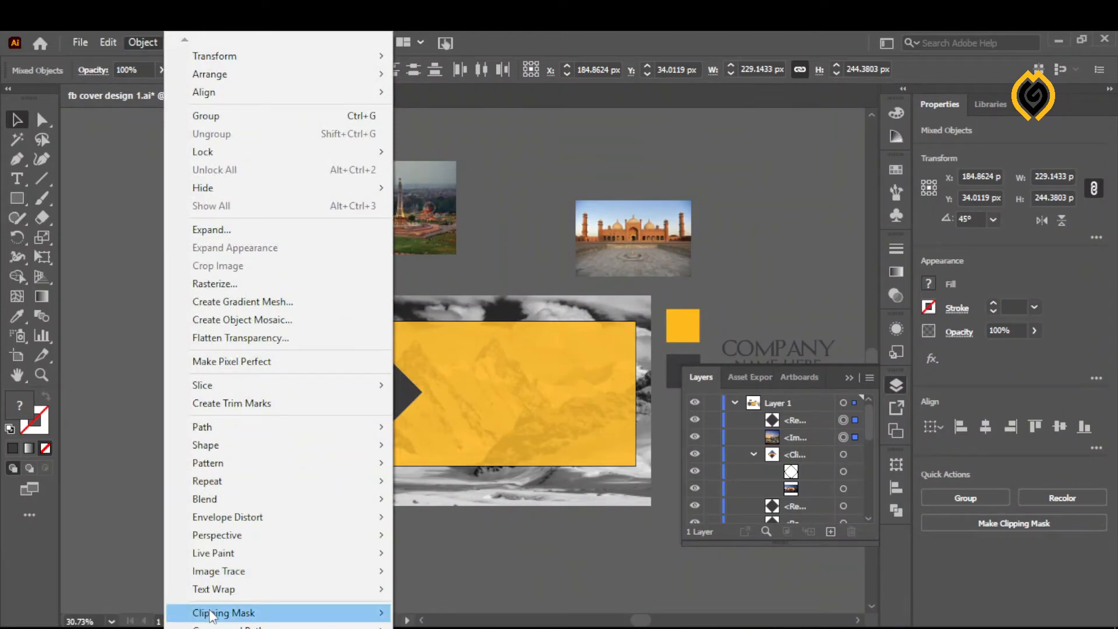
mouse_move(175, 613)
click(130, 573)
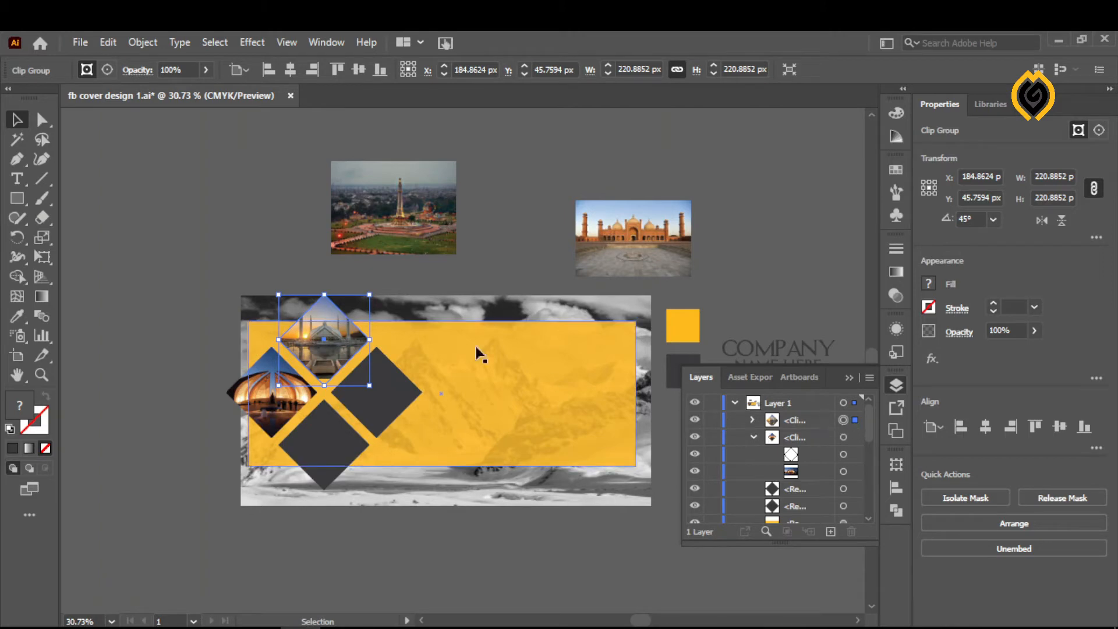
- Select the mosque photo inside the upper diamond's clip group and shift it down so its minarets sit within the diamond
click(752, 420)
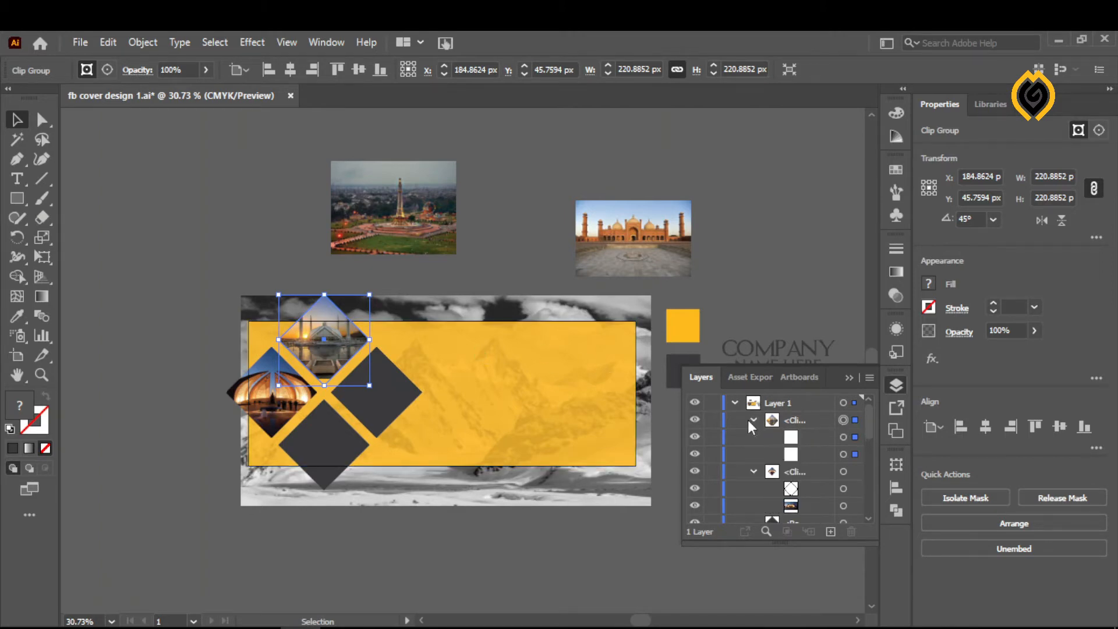
click(857, 456)
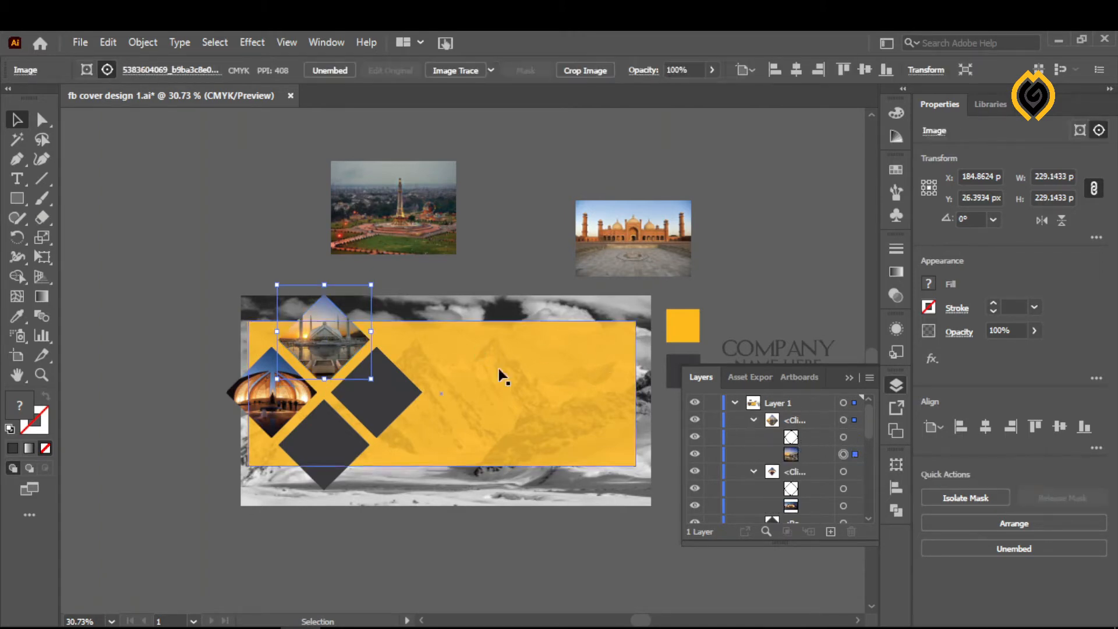
drag(323, 347, 325, 374)
click(237, 225)
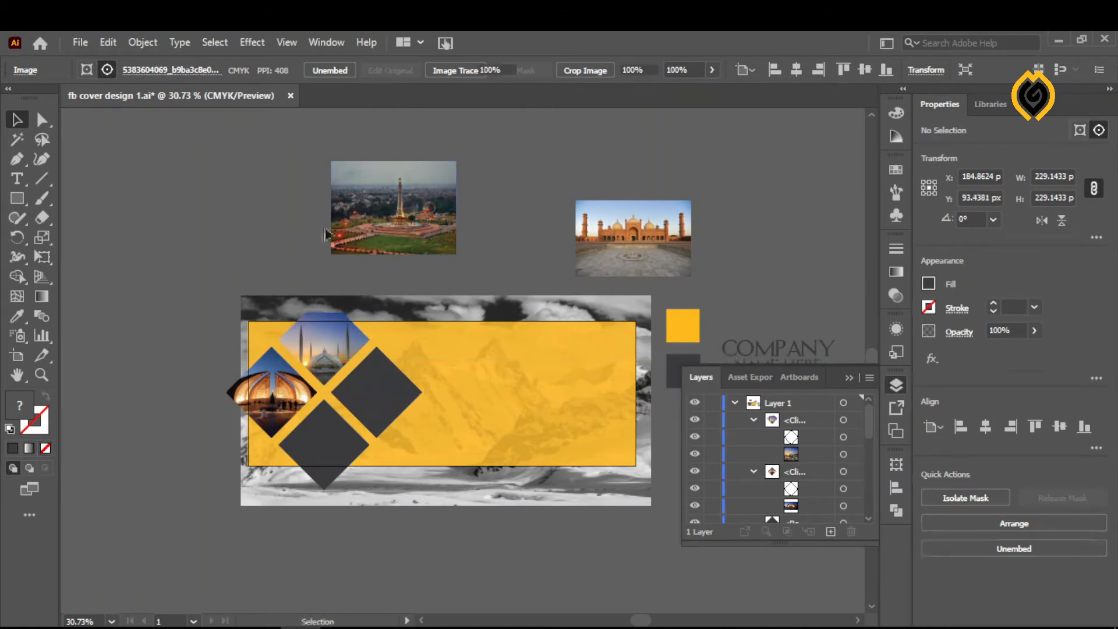
- Bring the tower monument photo to the front and place it over the lower diamond
drag(387, 222, 410, 214)
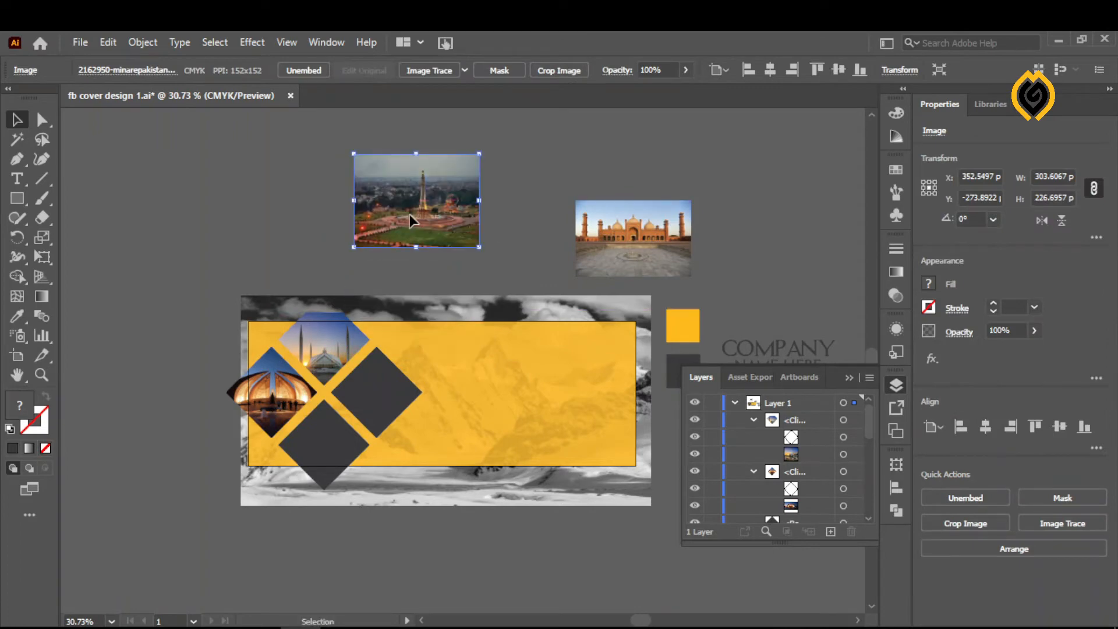
right_click(412, 220)
mouse_move(460, 350)
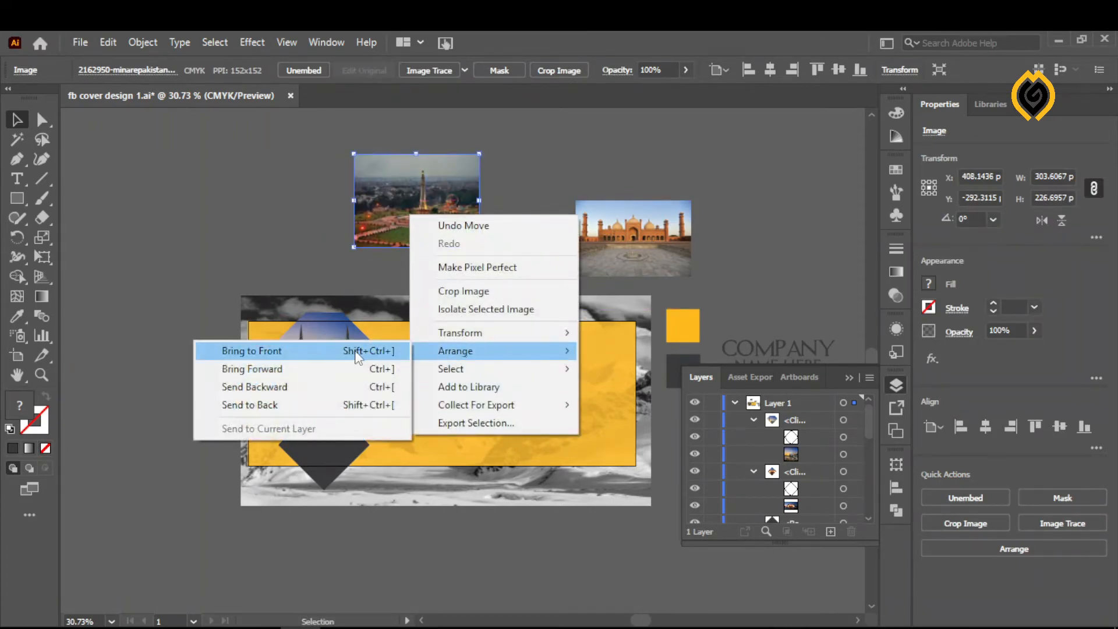
click(354, 351)
drag(412, 190, 314, 473)
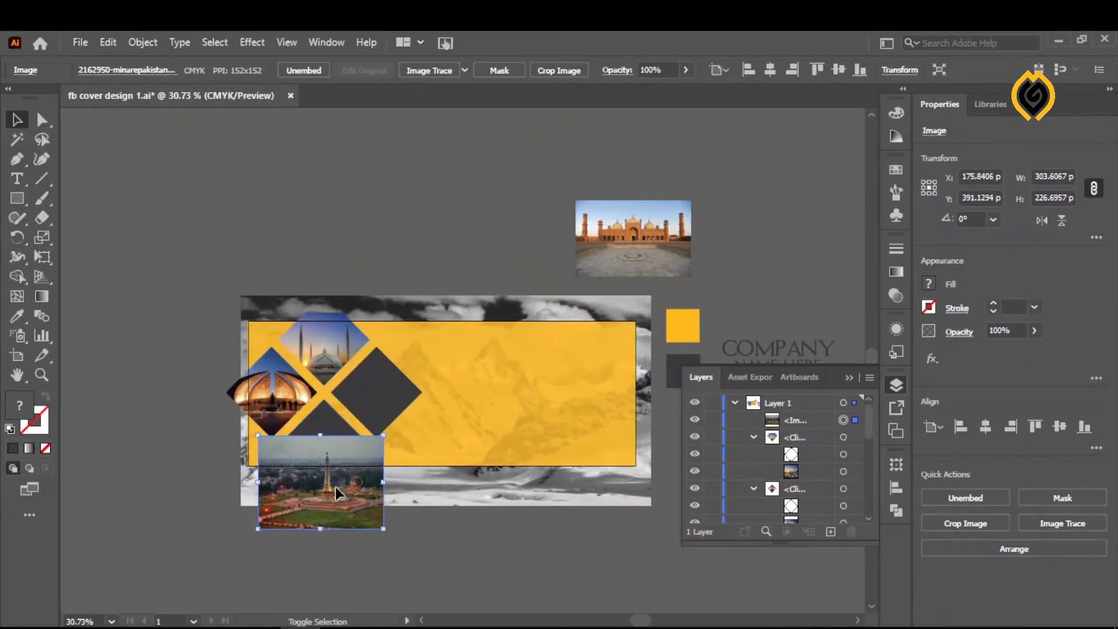
- Bring the lower diamond to the front and clip the tower monument photo to it with a clipping mask
right_click(330, 427)
mouse_move(384, 335)
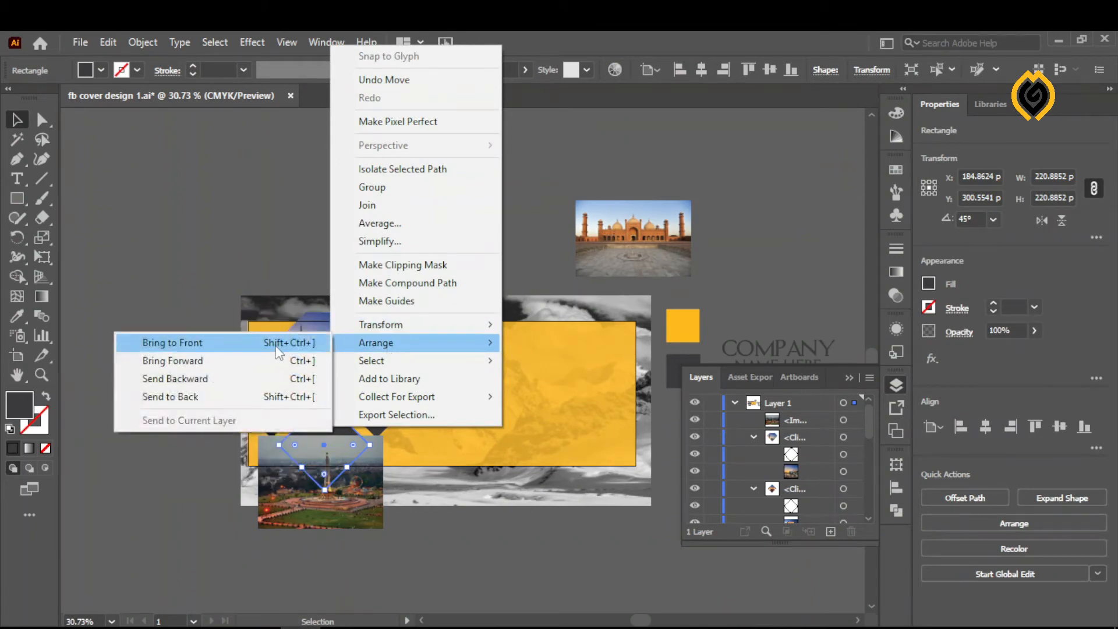
click(278, 347)
shift+click(360, 520)
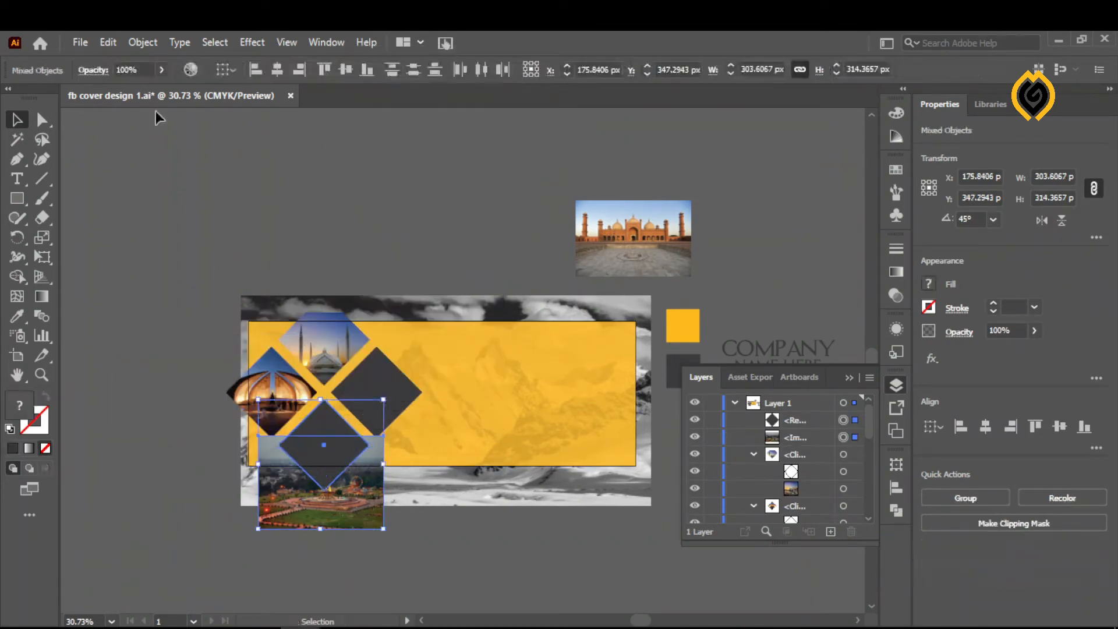
click(142, 42)
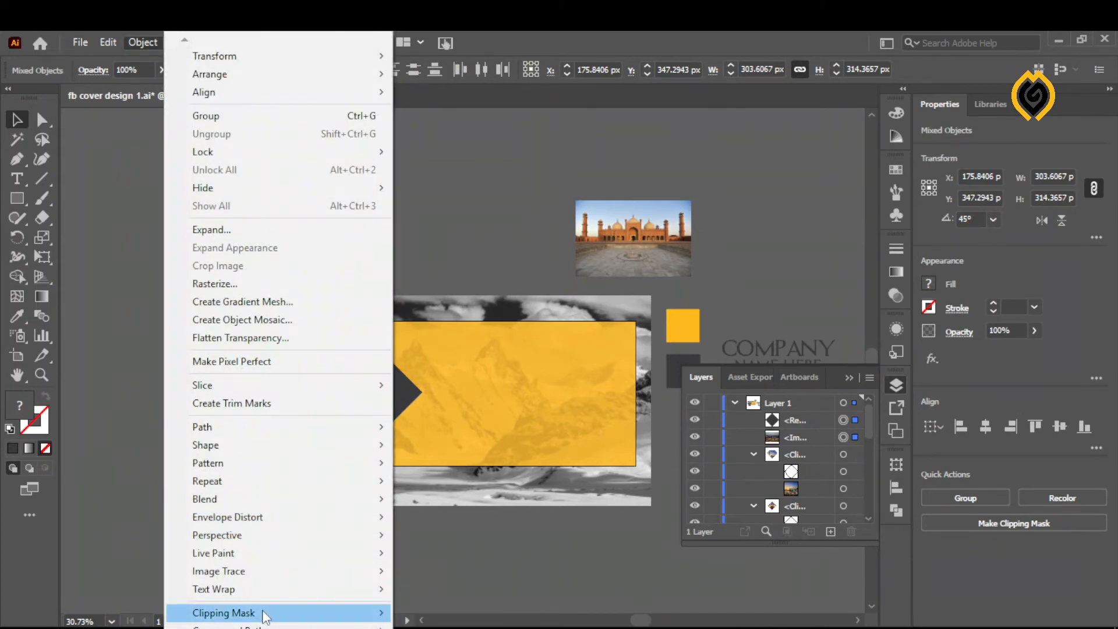
mouse_move(268, 612)
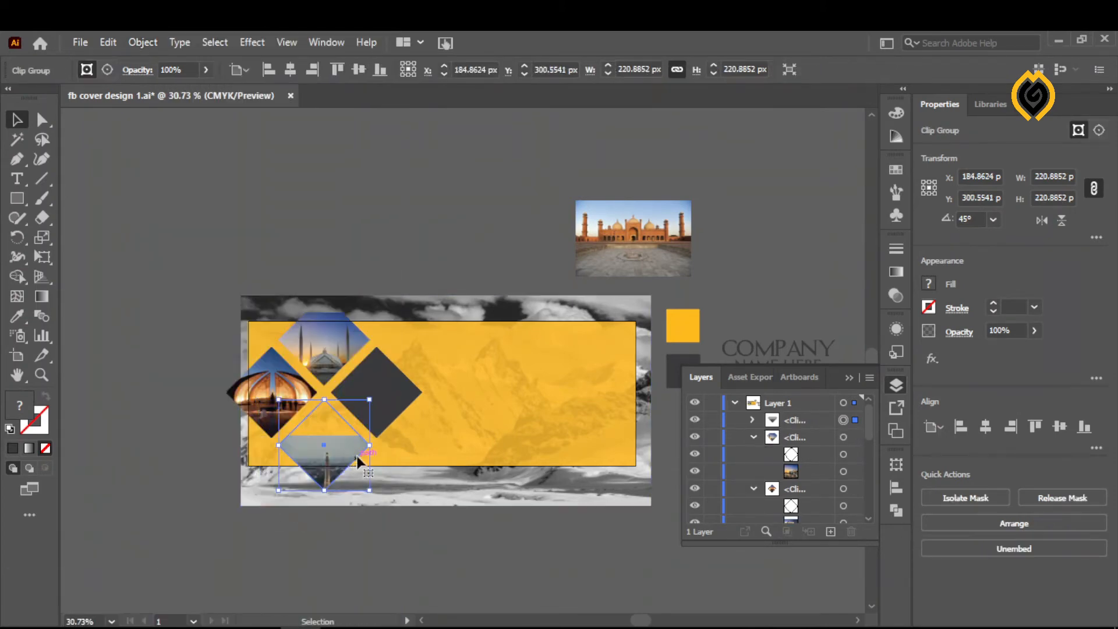
- Select the tower photo inside the lower diamond's clip group and move it up until it fills the diamond
click(753, 419)
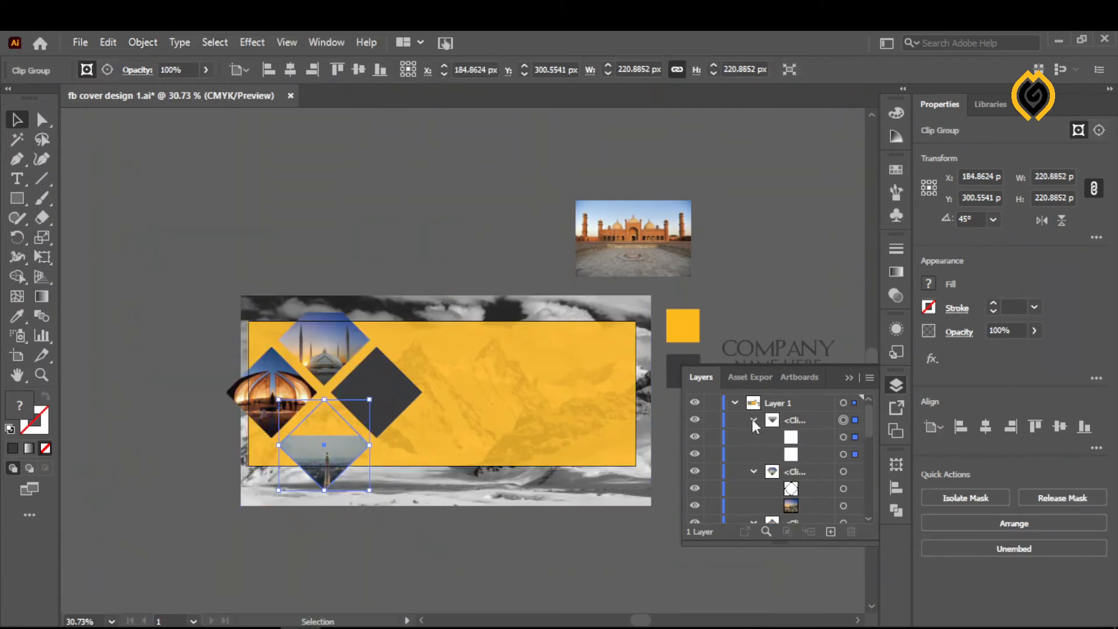
click(856, 455)
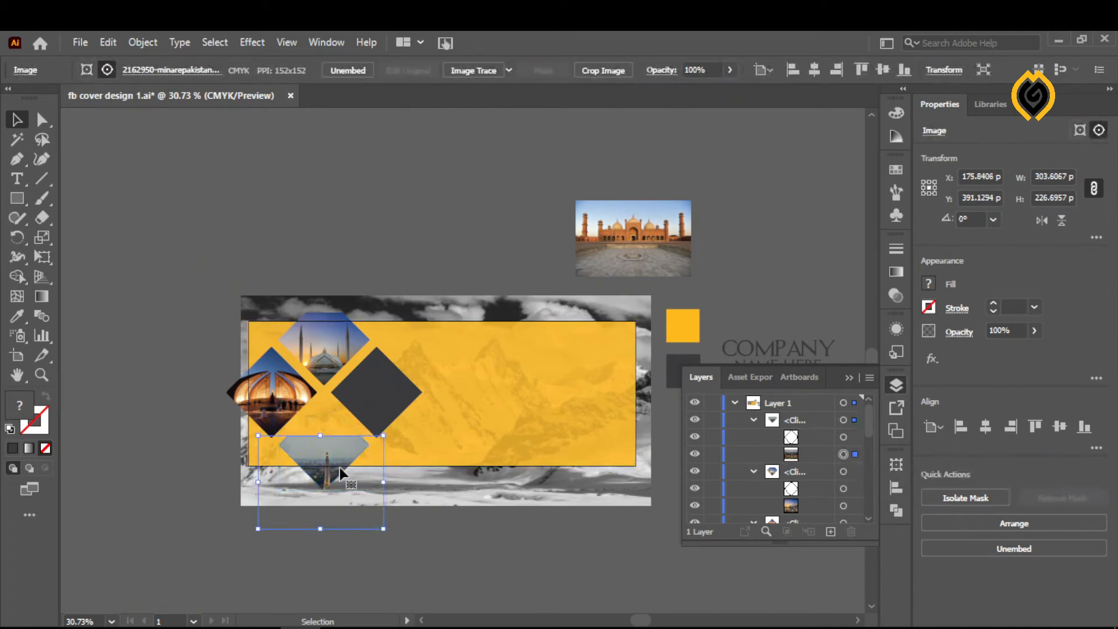
drag(318, 452, 319, 420)
click(428, 576)
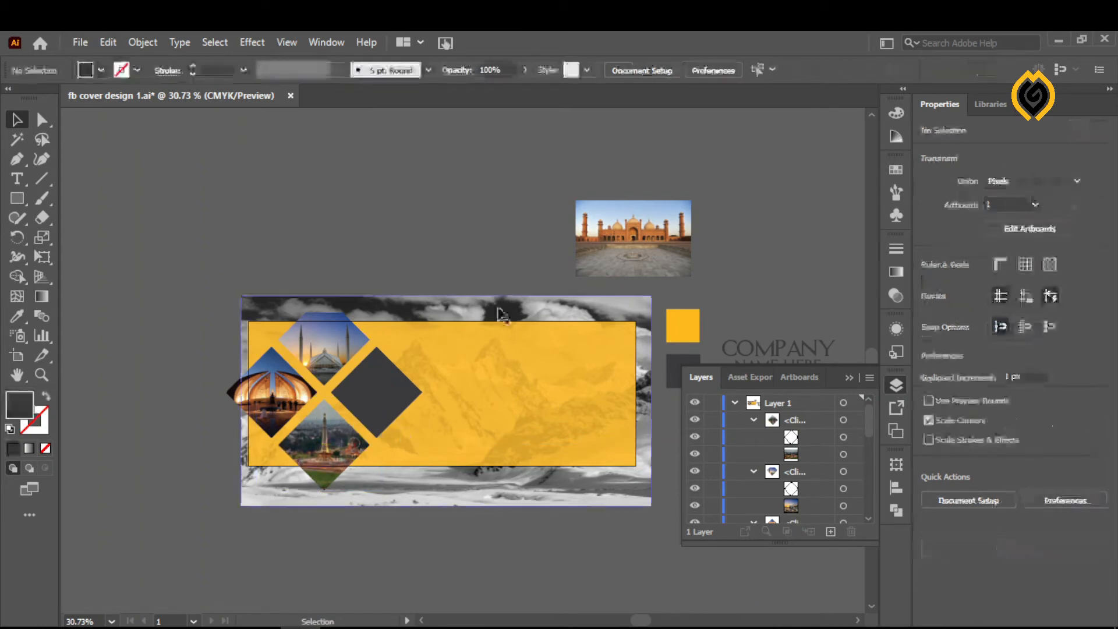
- Bring the red sandstone mosque photo to the front and place it over the remaining dark diamond
click(654, 265)
drag(654, 262, 415, 222)
right_click(416, 223)
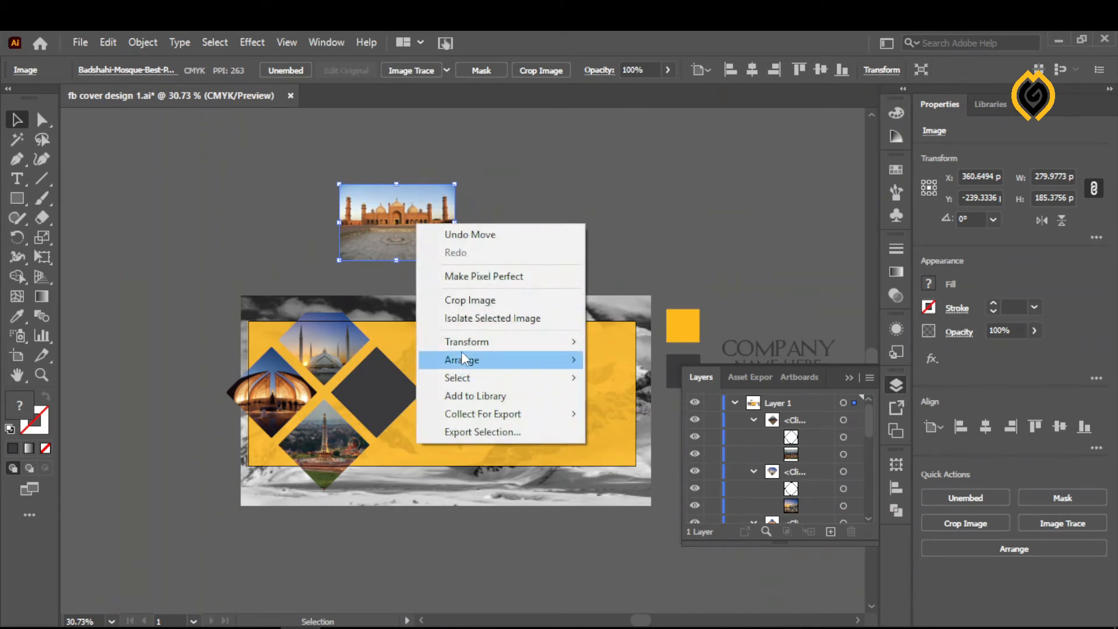
mouse_move(464, 364)
click(360, 359)
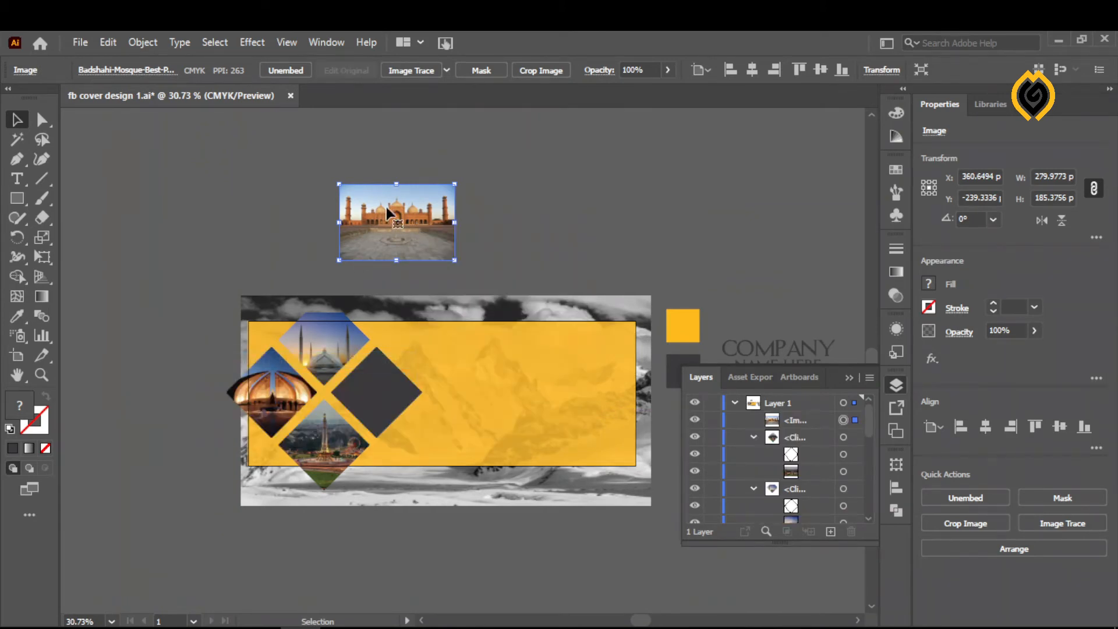
drag(388, 208, 369, 399)
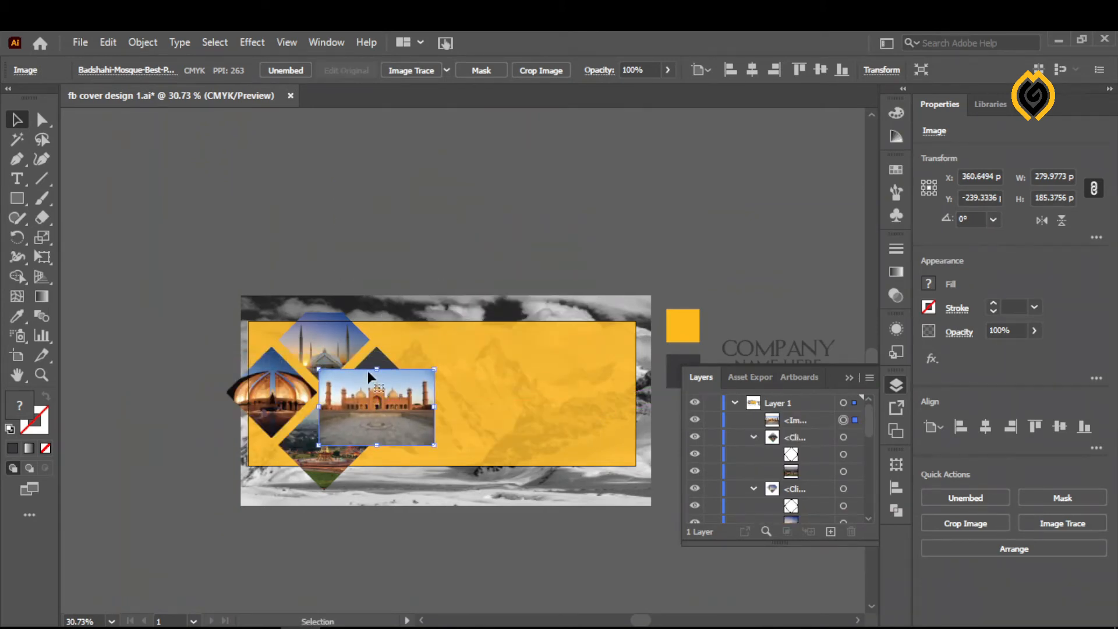
- Bring the rightmost dark diamond to the front, above the red sandstone mosque photo
shift+click(376, 357)
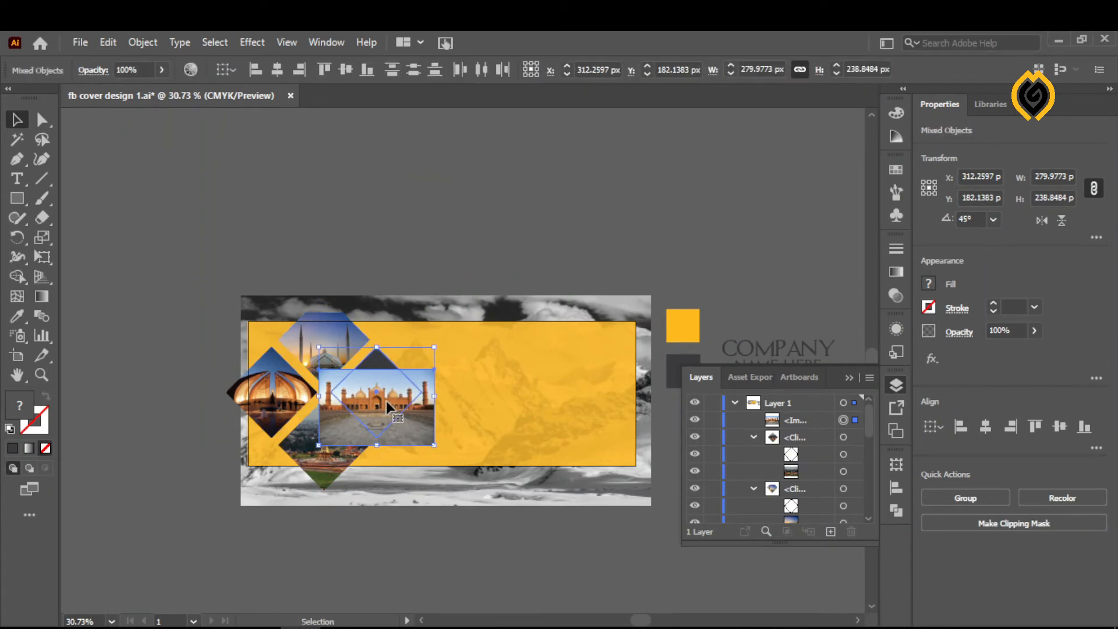
click(432, 237)
right_click(386, 364)
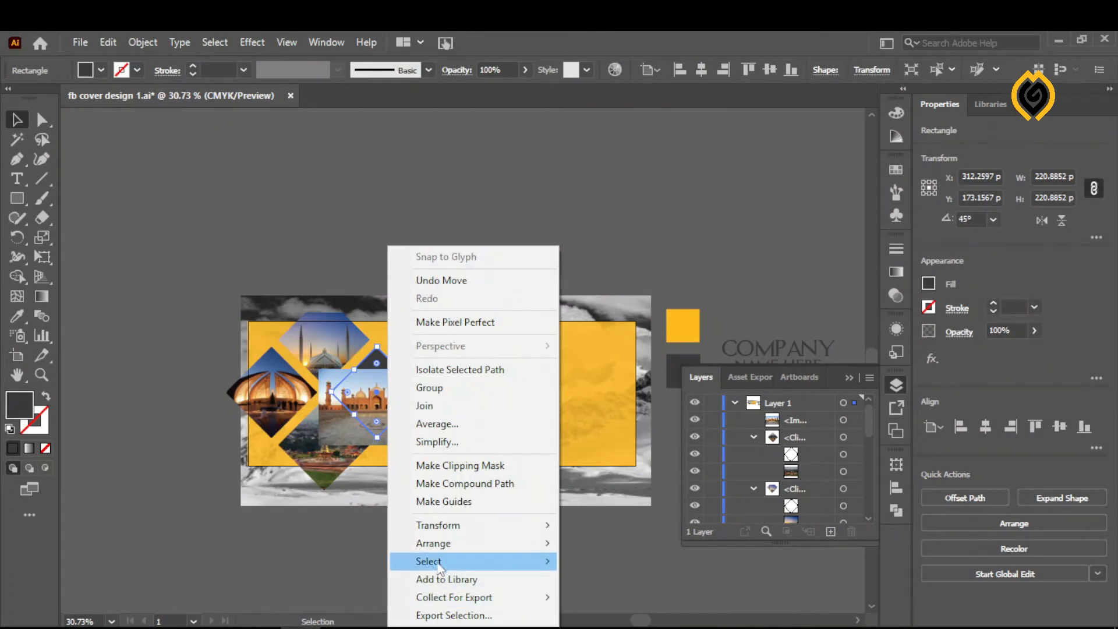
mouse_move(447, 548)
click(355, 551)
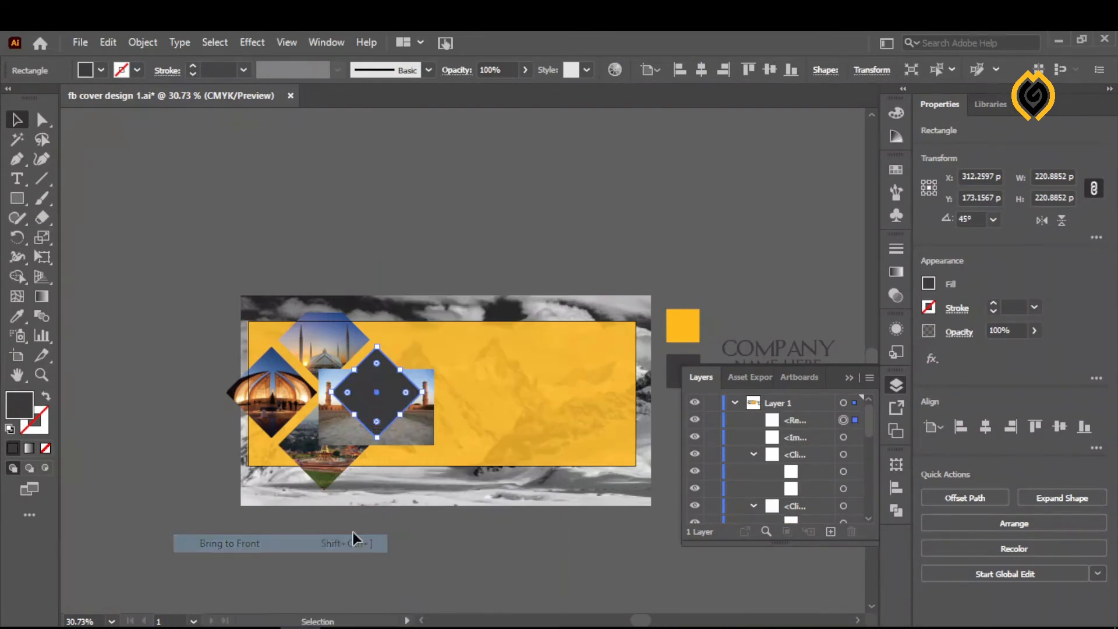
- Clip the red sandstone mosque photo to the rightmost diamond with a clipping mask
shift+click(413, 433)
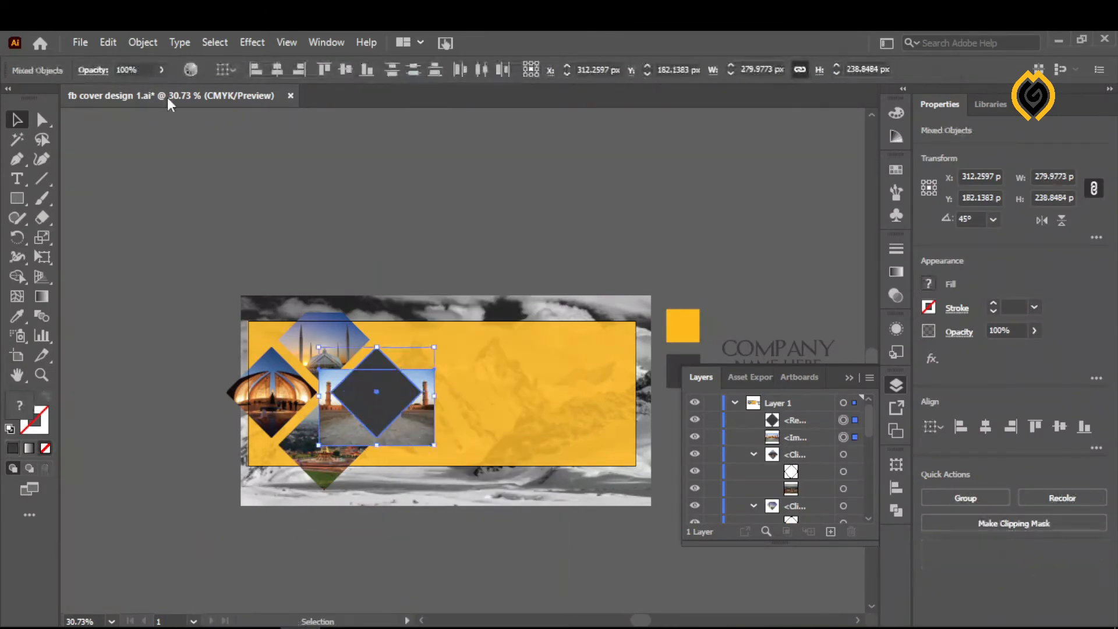
click(142, 42)
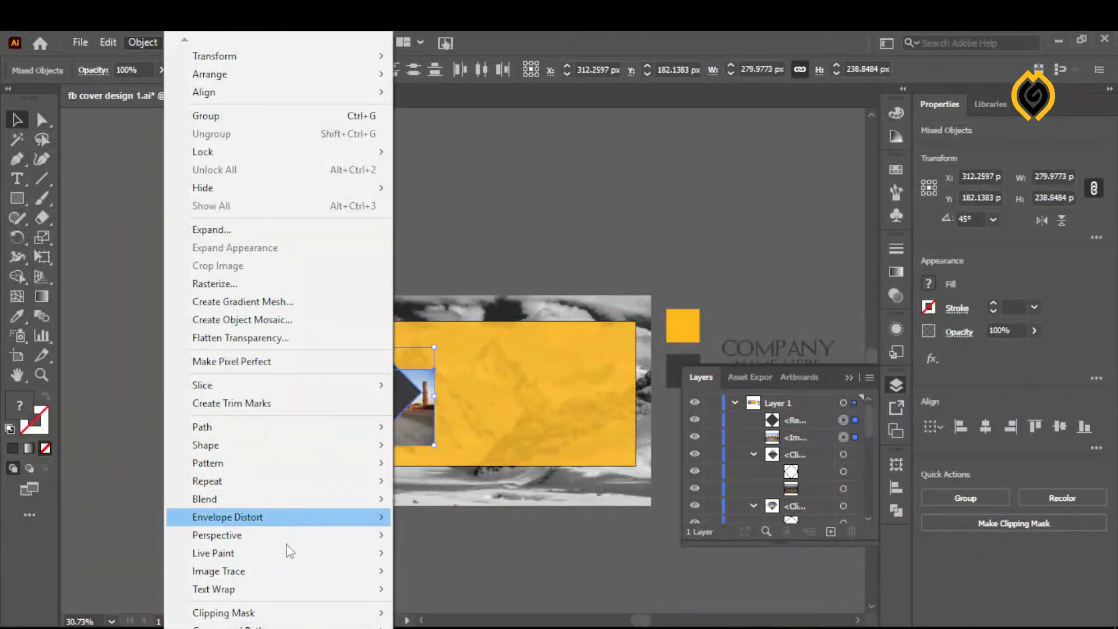
mouse_move(297, 580)
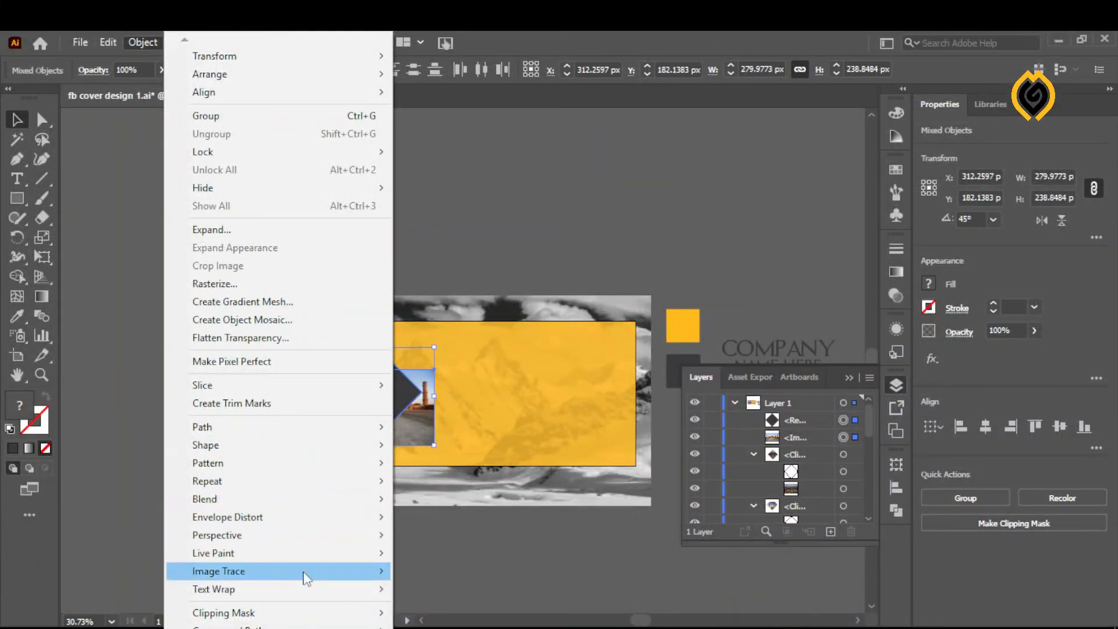
mouse_move(301, 619)
click(108, 574)
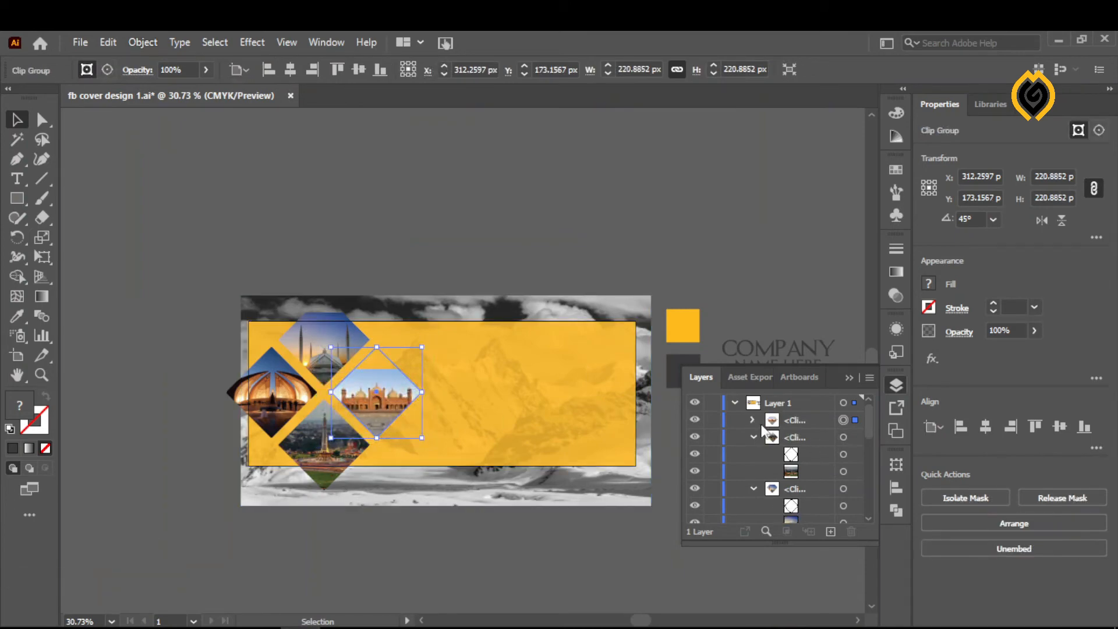
- Select the red sandstone mosque photo inside the rightmost diamond's clip group, enlarge it to about 372 × 246 px and reposition it to fill the diamond
click(753, 421)
click(854, 455)
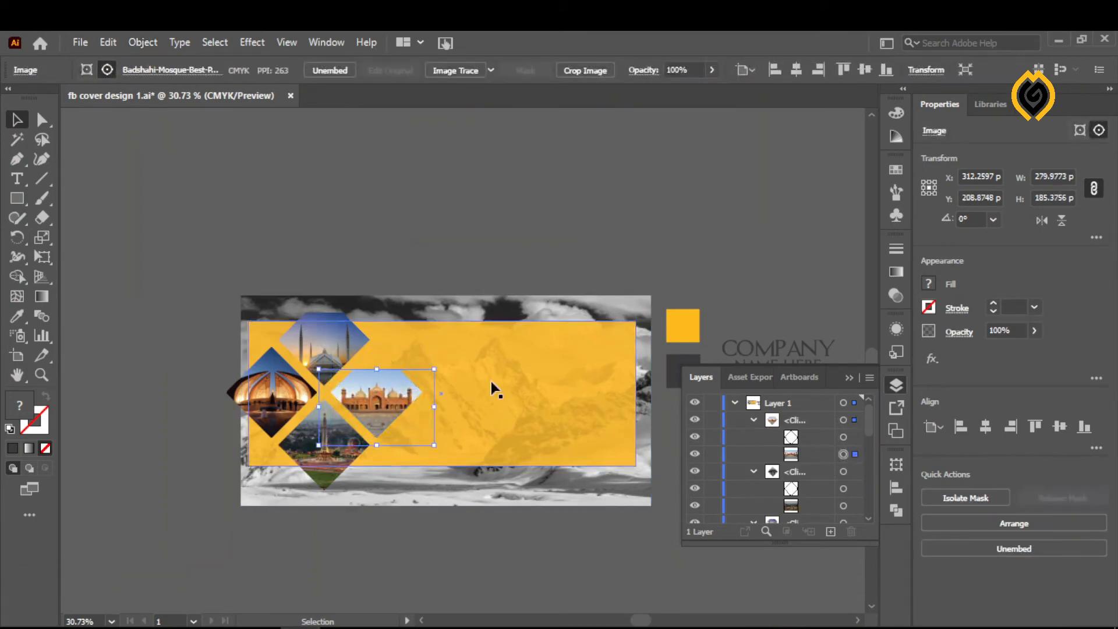
drag(382, 408, 381, 386)
drag(435, 427, 446, 435)
drag(384, 376, 379, 373)
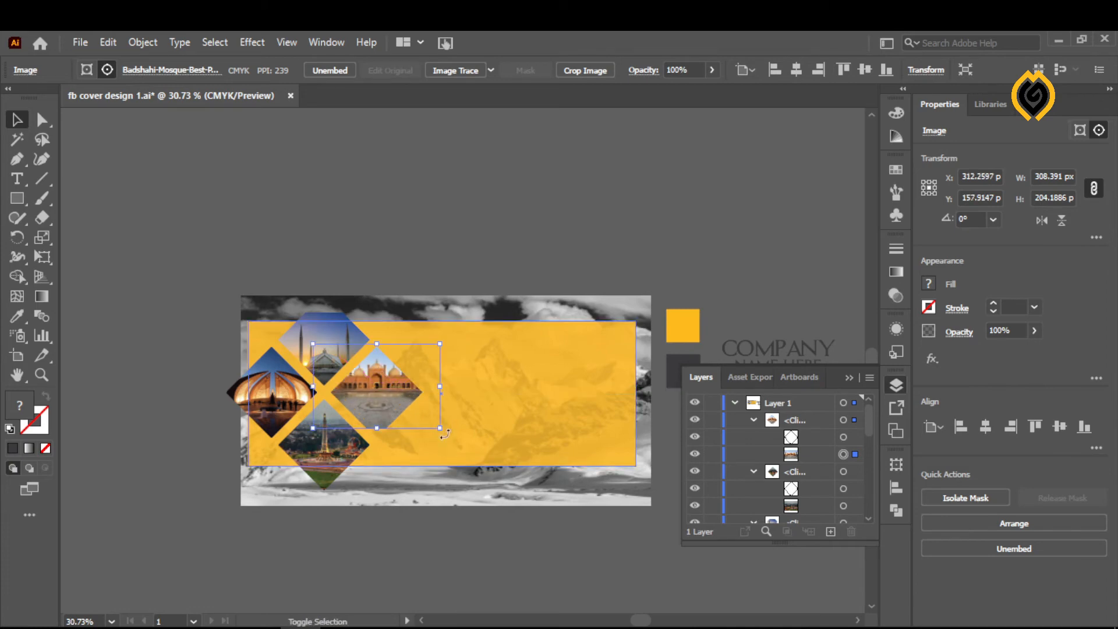
drag(439, 429, 464, 443)
drag(368, 413, 363, 417)
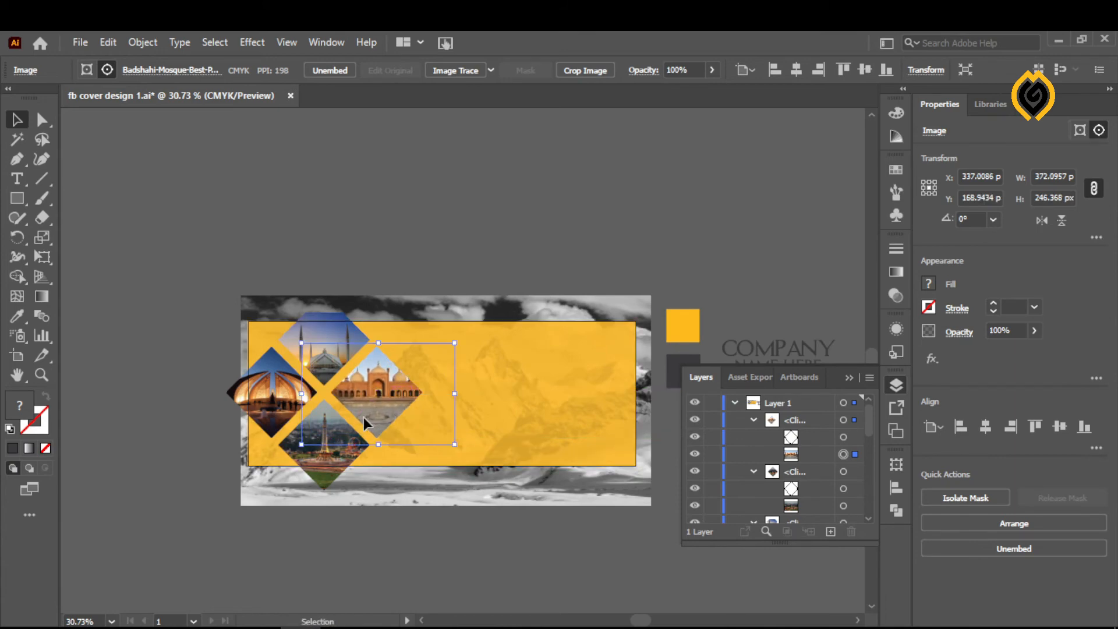
click(419, 215)
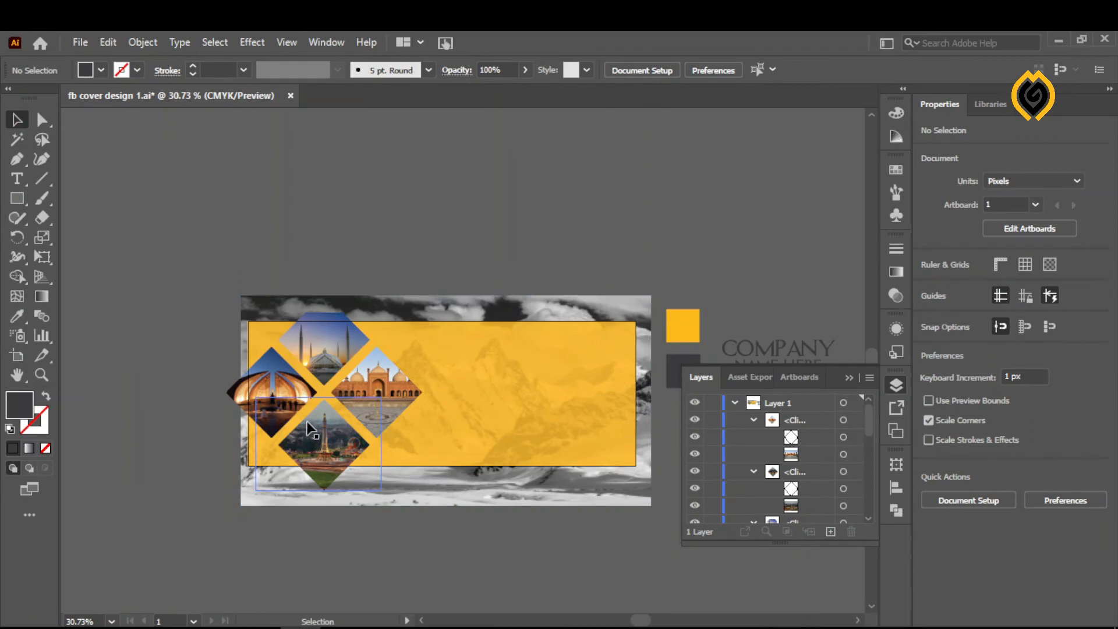
- Bring the company name and contact details block to the front and place it on the yellow panel beside the diamond cluster
drag(721, 320, 830, 467)
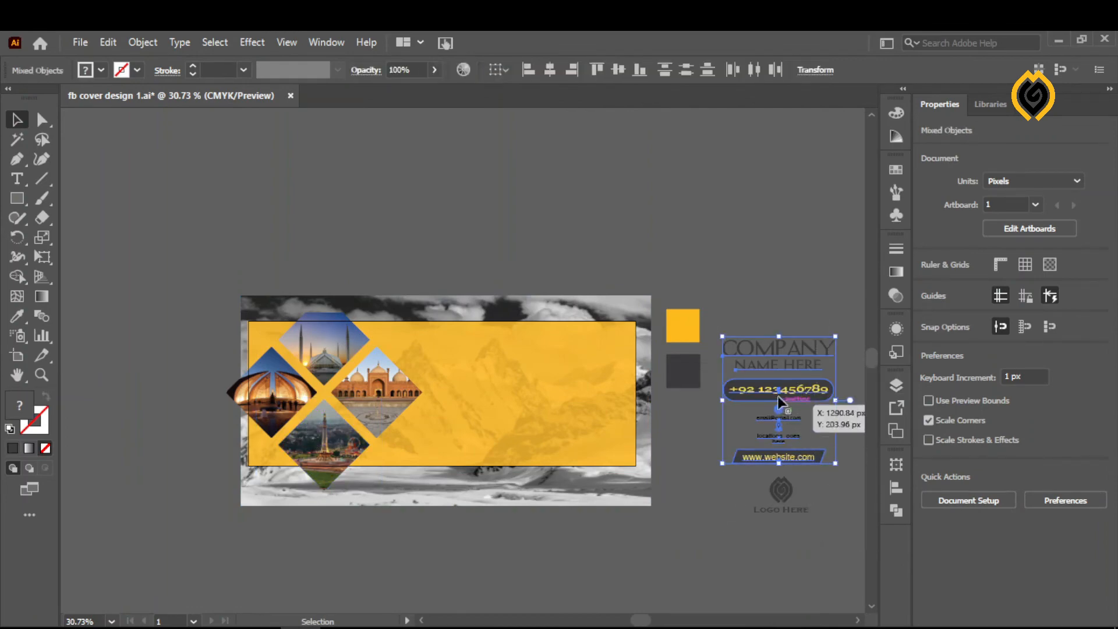
drag(633, 351, 608, 192)
right_click(607, 192)
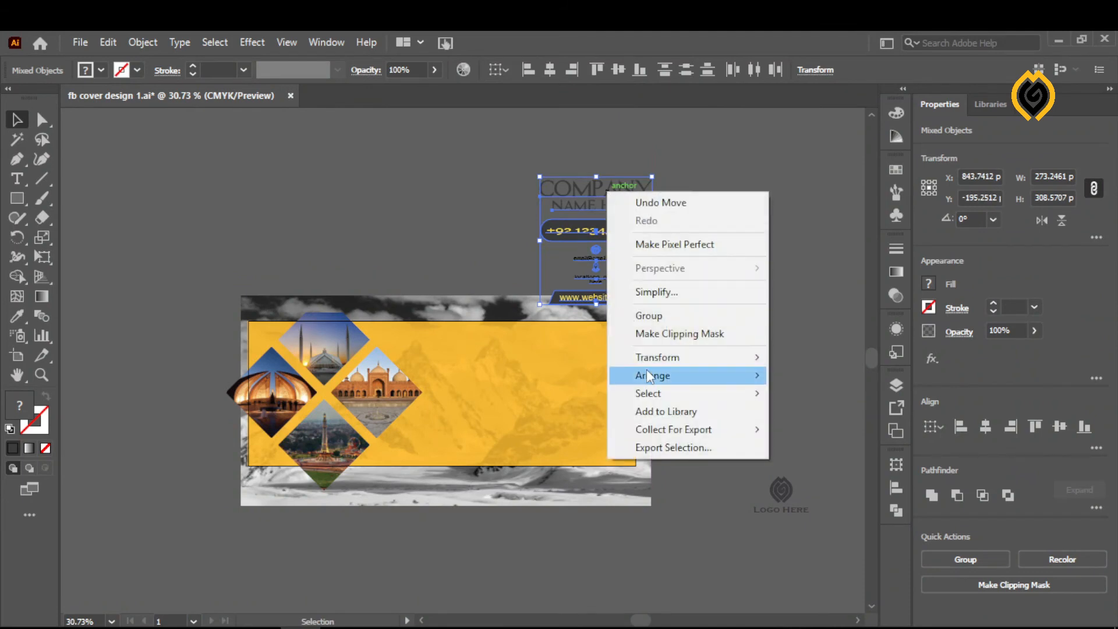
mouse_move(652, 375)
click(508, 373)
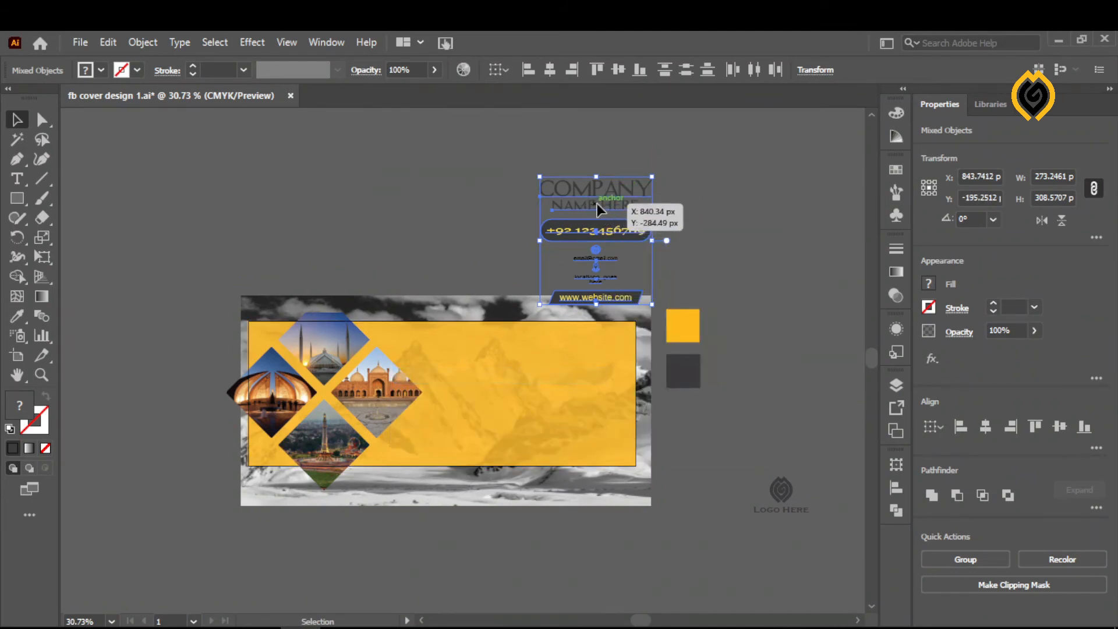
drag(596, 204, 483, 365)
click(602, 223)
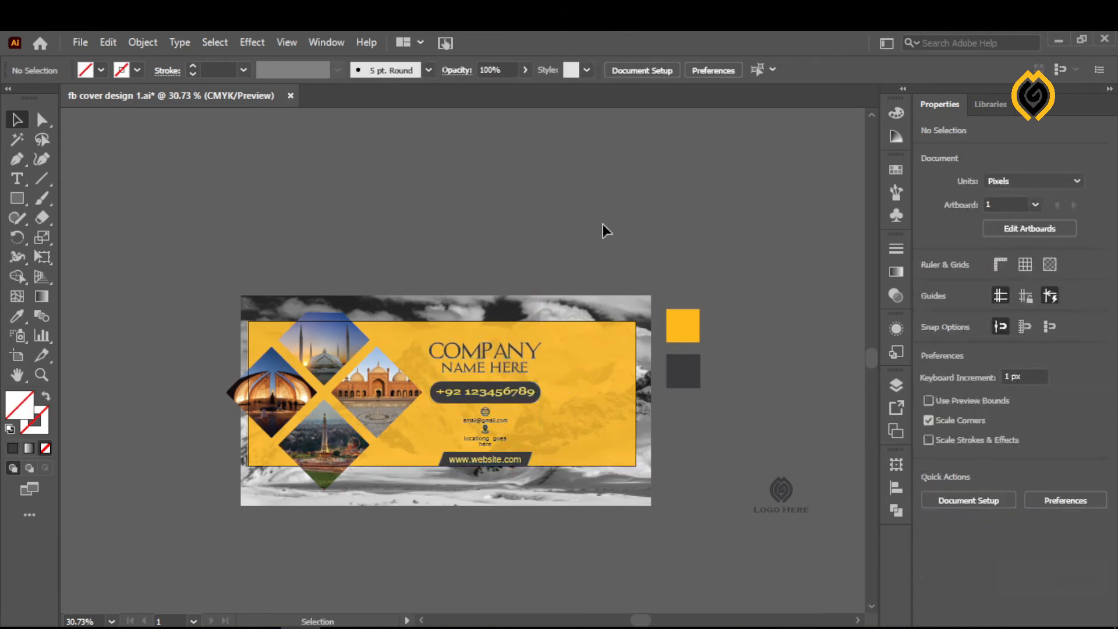
- Bring the logo with its "Logo Here" text to the front and place it on the yellow panel to the right of the company name
drag(825, 587, 736, 264)
right_click(736, 263)
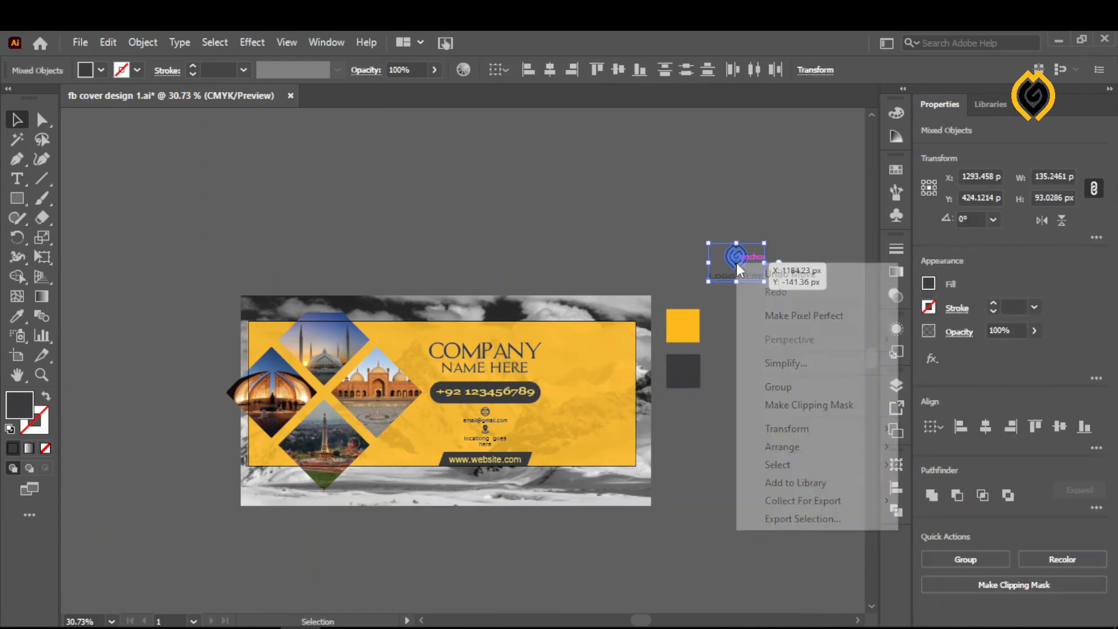
mouse_move(778, 449)
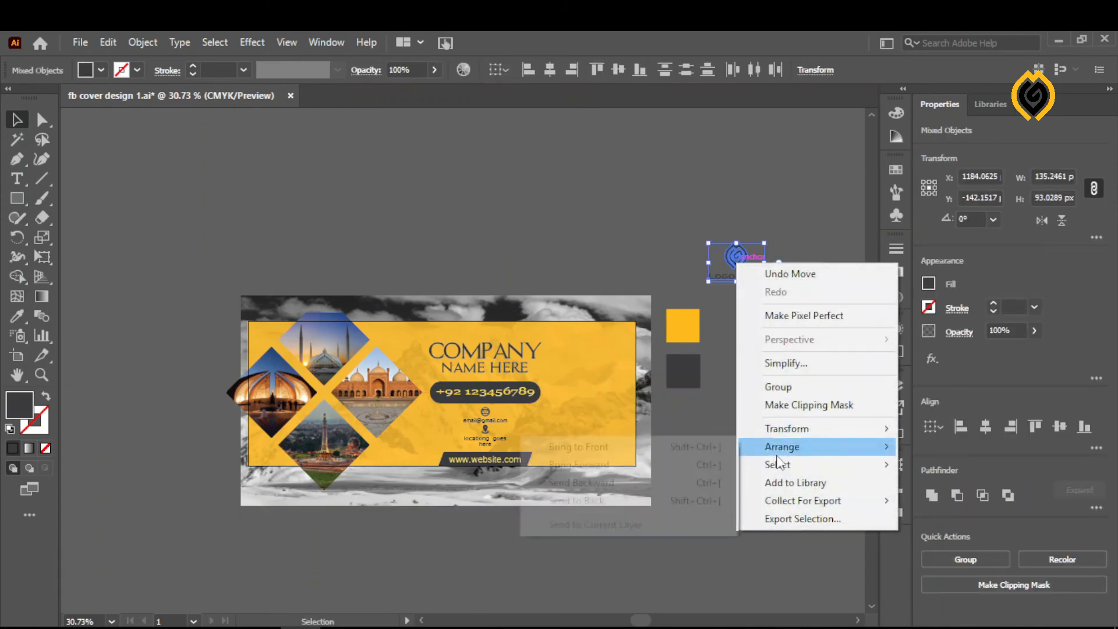
click(682, 445)
drag(726, 257, 598, 354)
click(844, 288)
- Delete the yellow and dark grey colour reference squares beside the artboard
drag(705, 412, 704, 413)
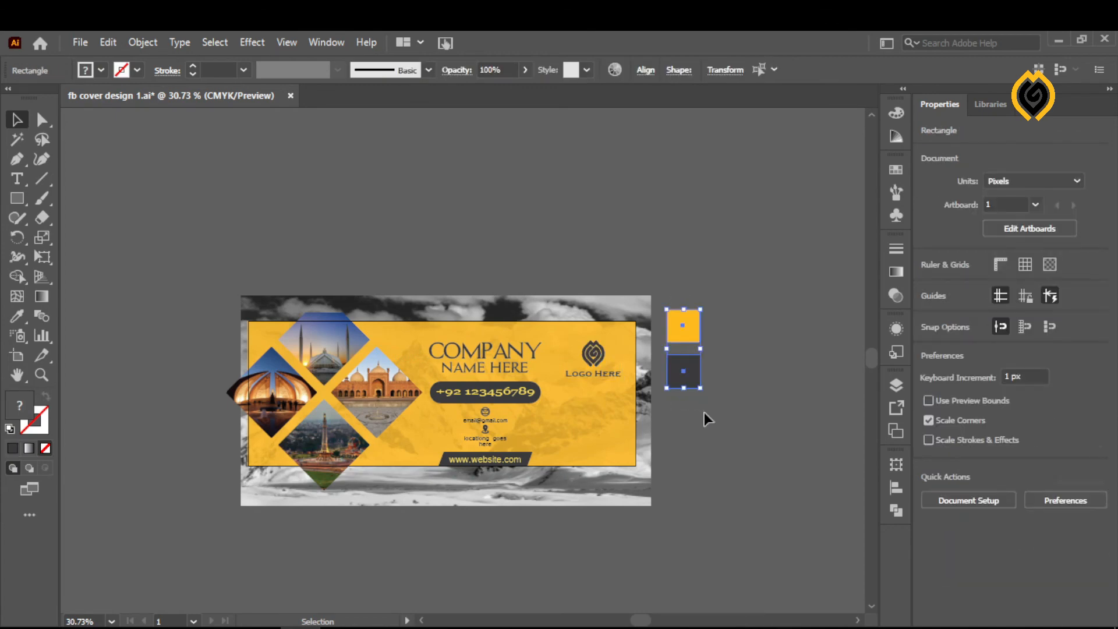
key(Delete)
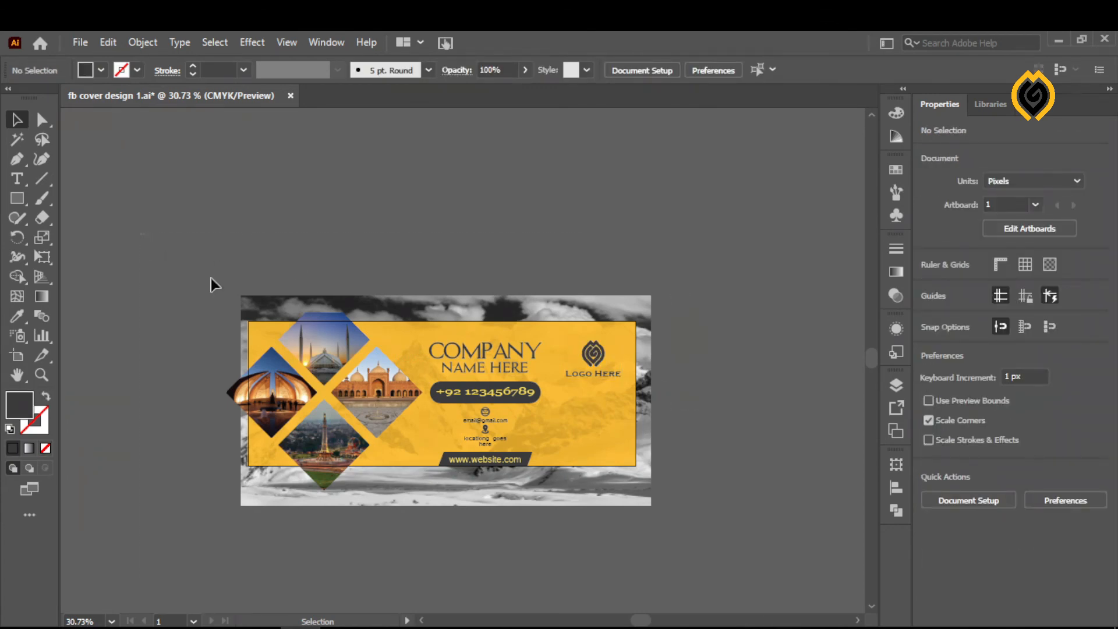
- Draw a 940 × 352 px dark rectangle over the artwork, covering the artboard exactly
drag(211, 279, 646, 527)
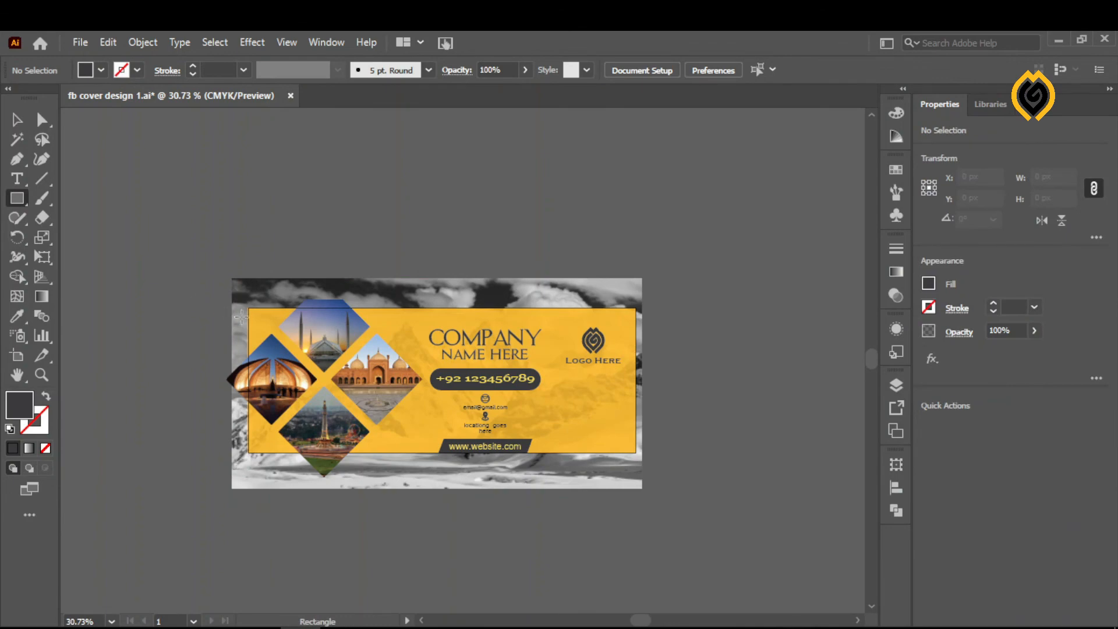
mouse_move(247, 310)
mouse_down()
mouse_move(524, 457)
mouse_move(637, 453)
mouse_up()
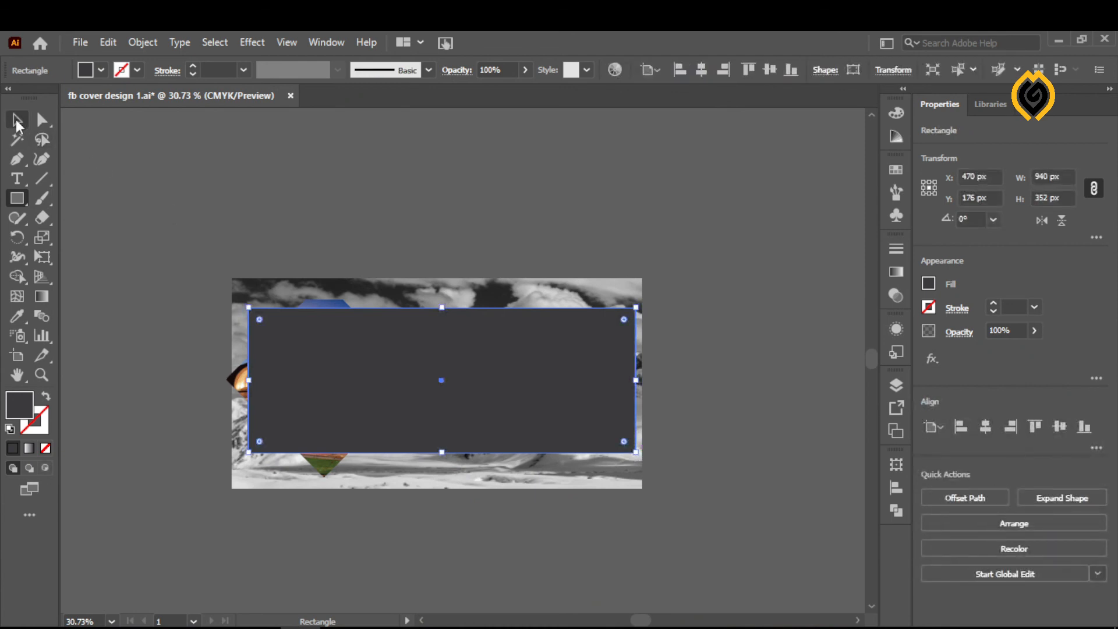
click(17, 120)
click(169, 188)
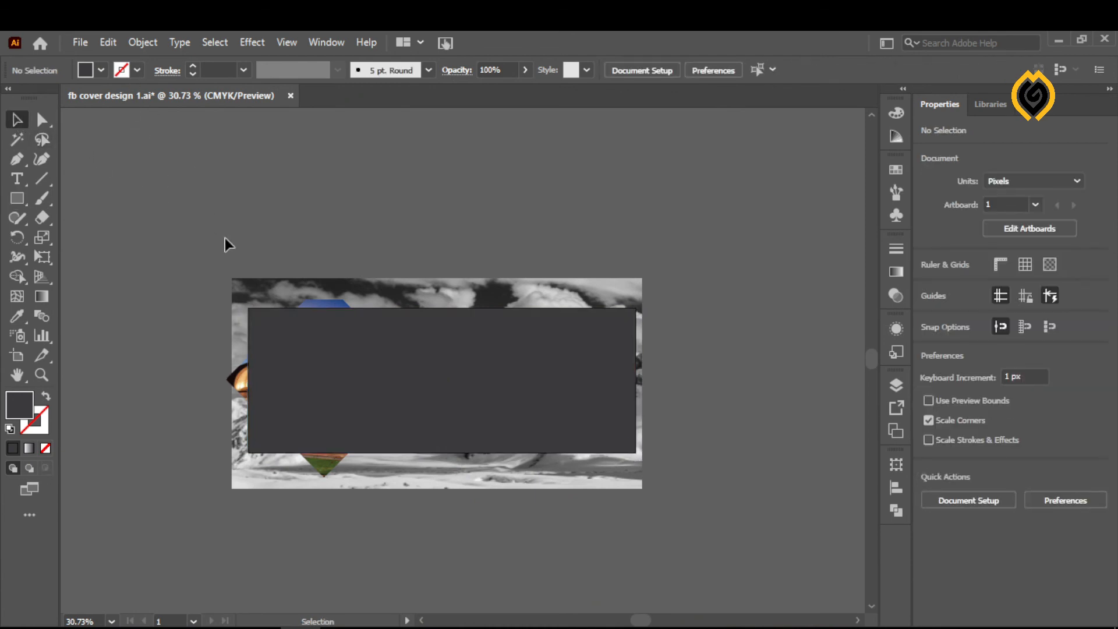
- Select all the artwork with the covering rectangle and make a clipping mask that trims the design to the artboard
drag(687, 511, 581, 454)
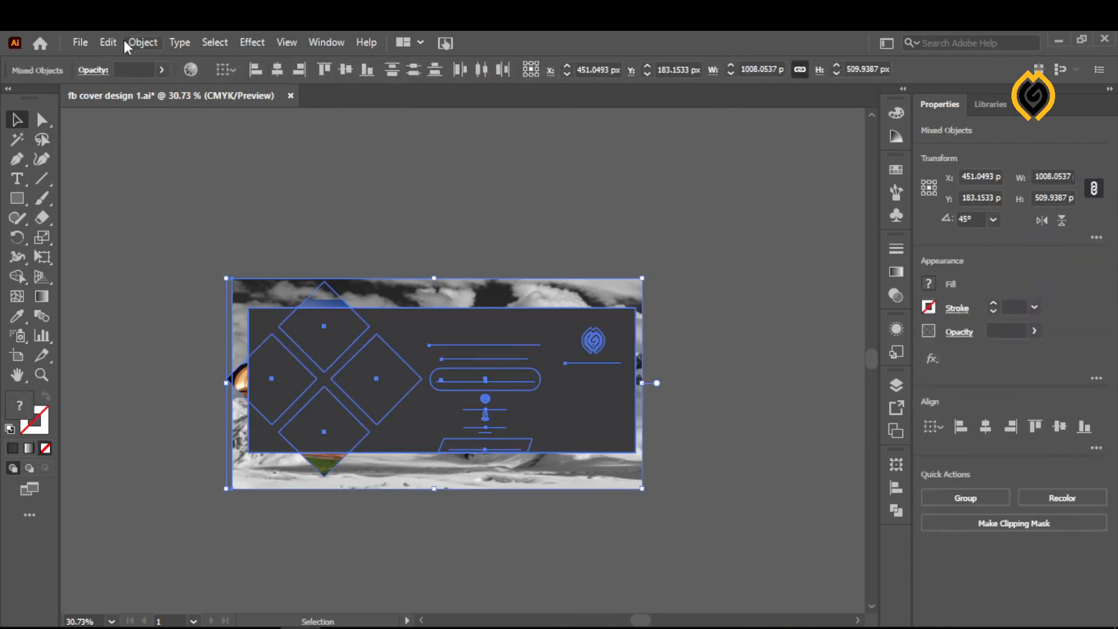
click(142, 42)
mouse_move(326, 613)
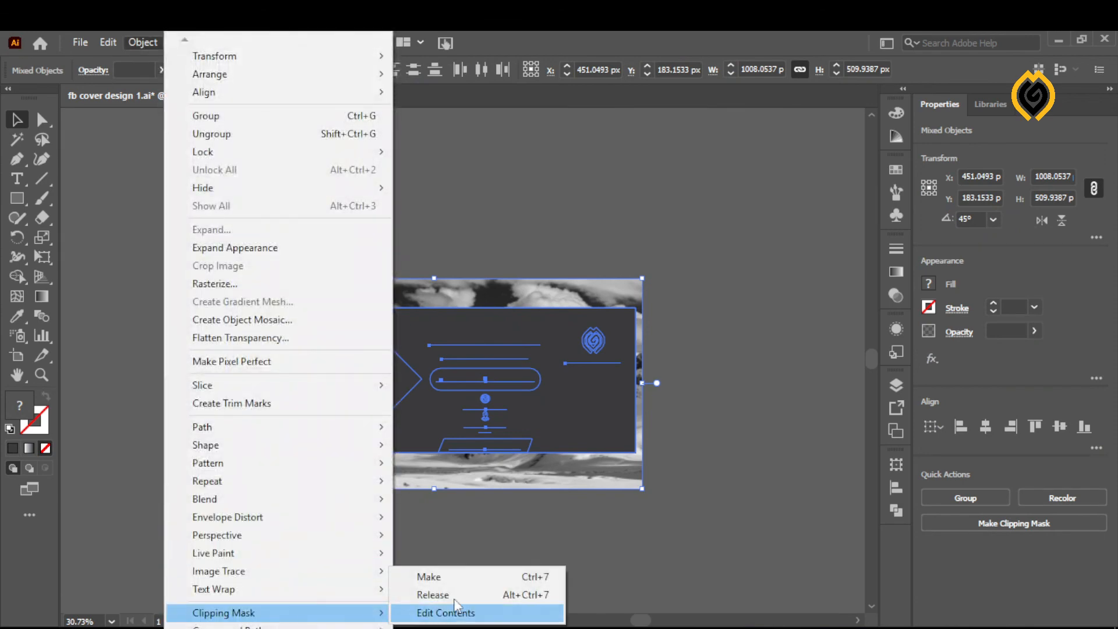
click(464, 577)
click(477, 492)
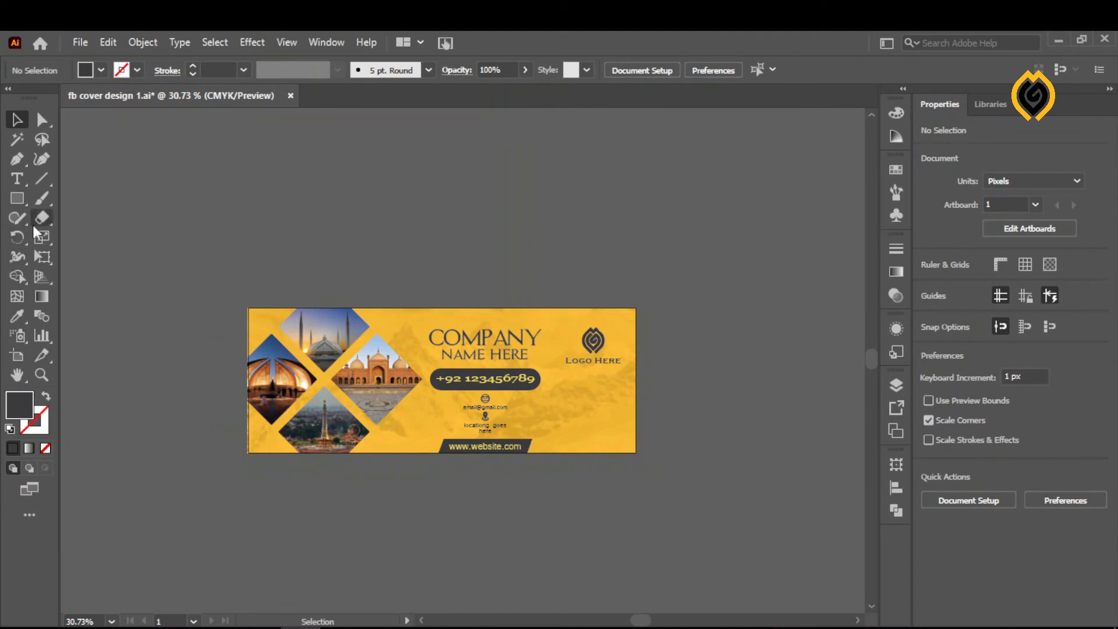
- Activate the Type tool for adding text
click(17, 179)
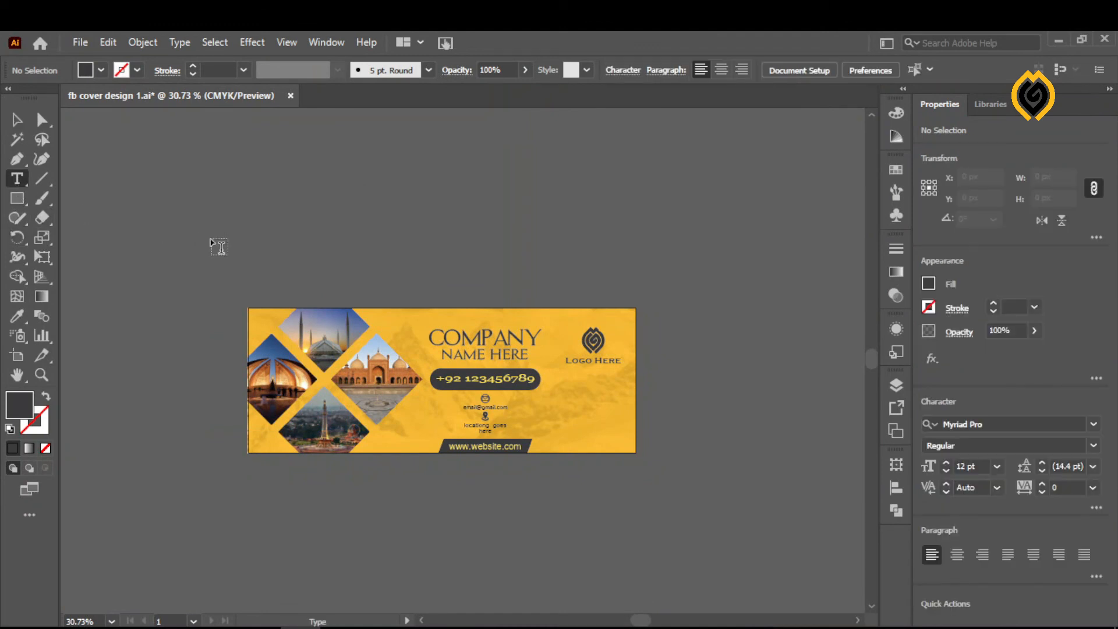